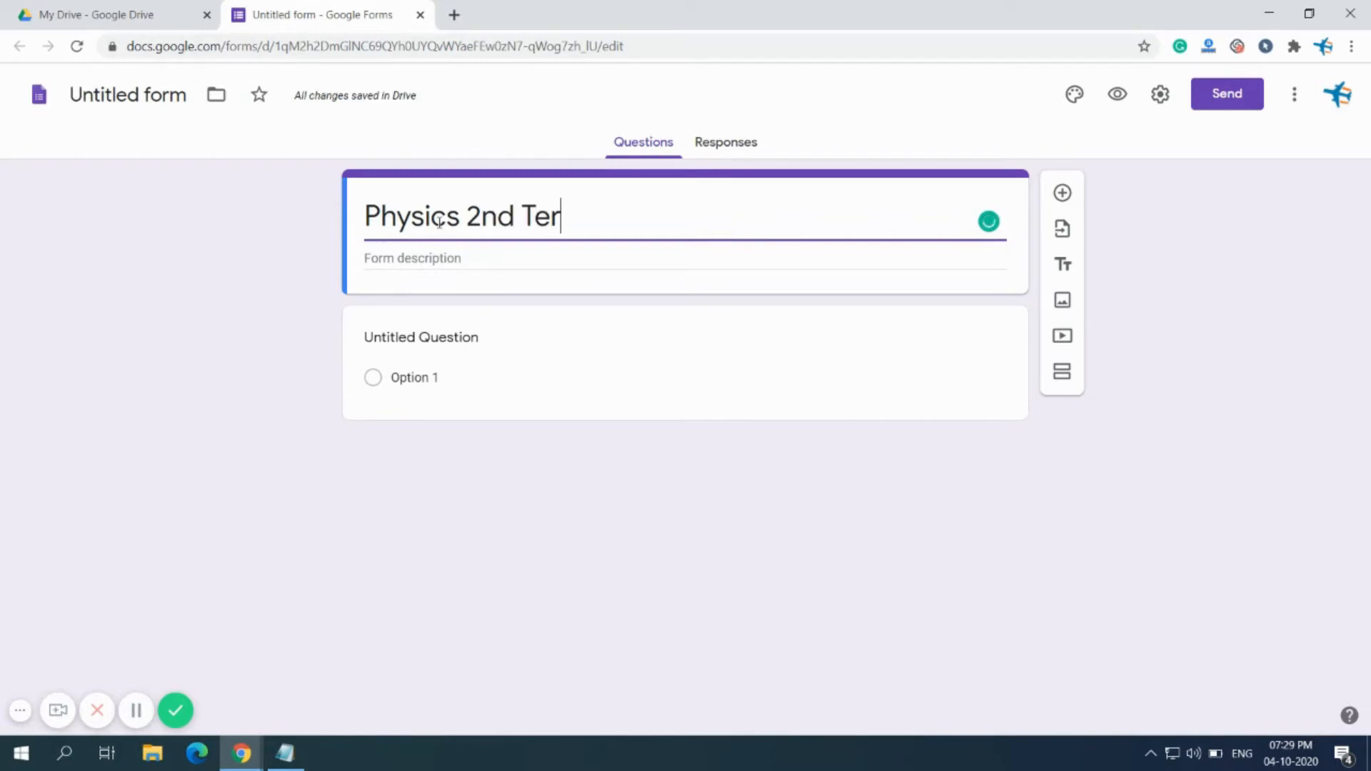
Finish titling the form Physics 2nd Term and give the form file the same name
text(m)
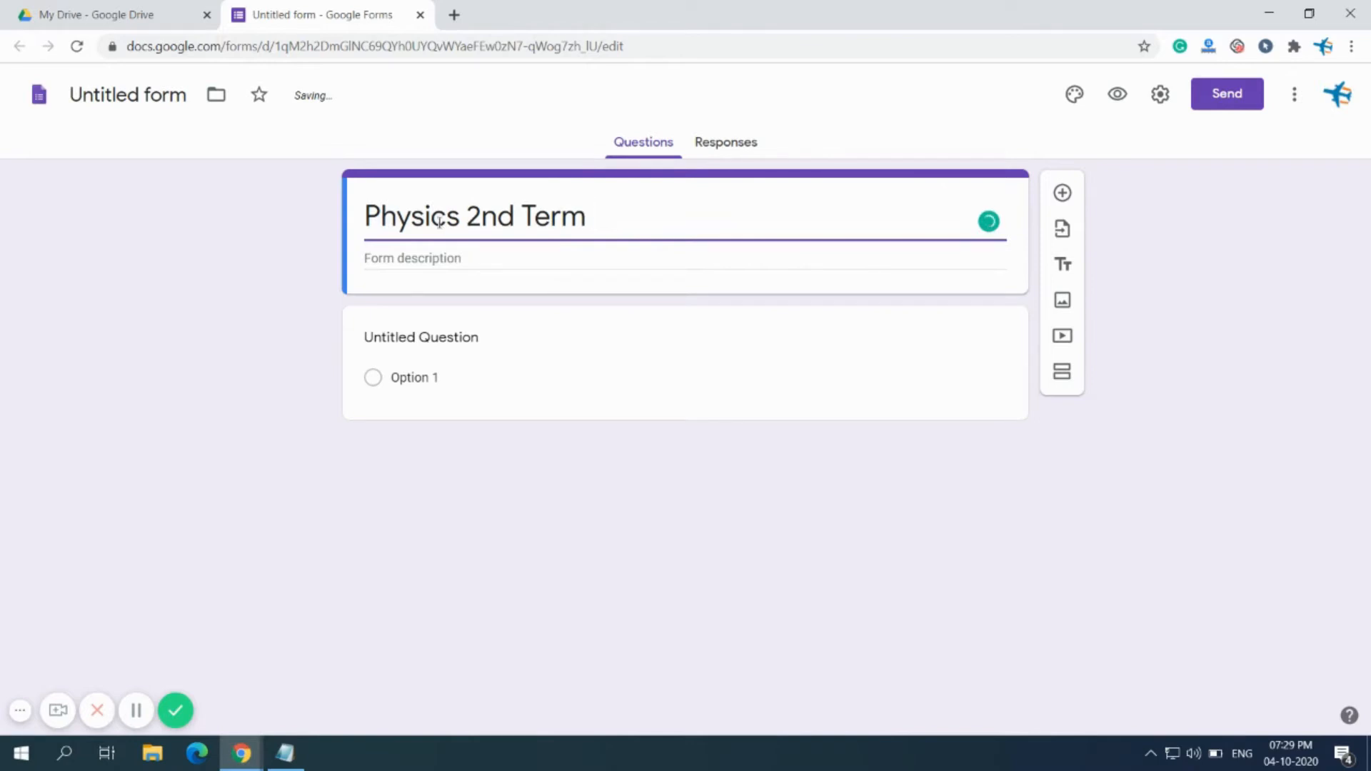
click(455, 494)
triple_click(614, 230)
click(233, 310)
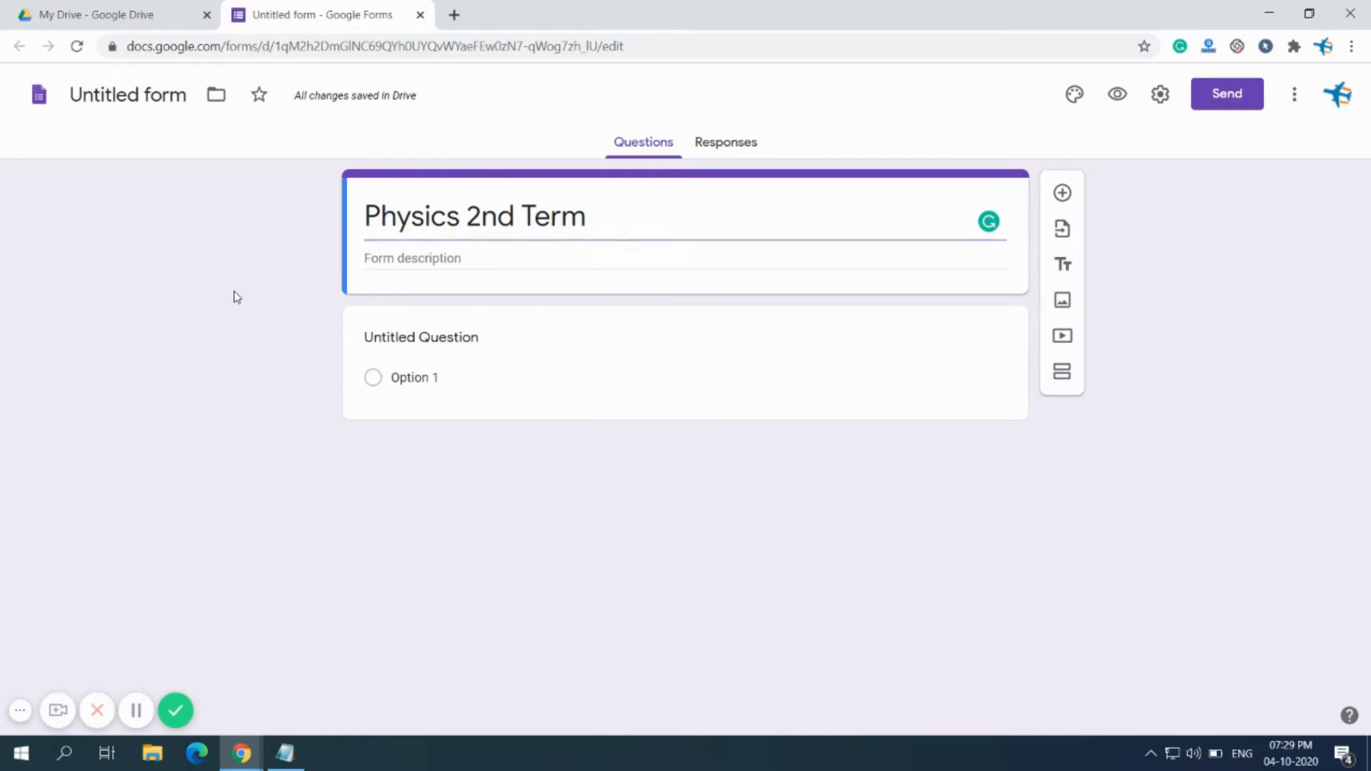
click(188, 103)
click(217, 329)
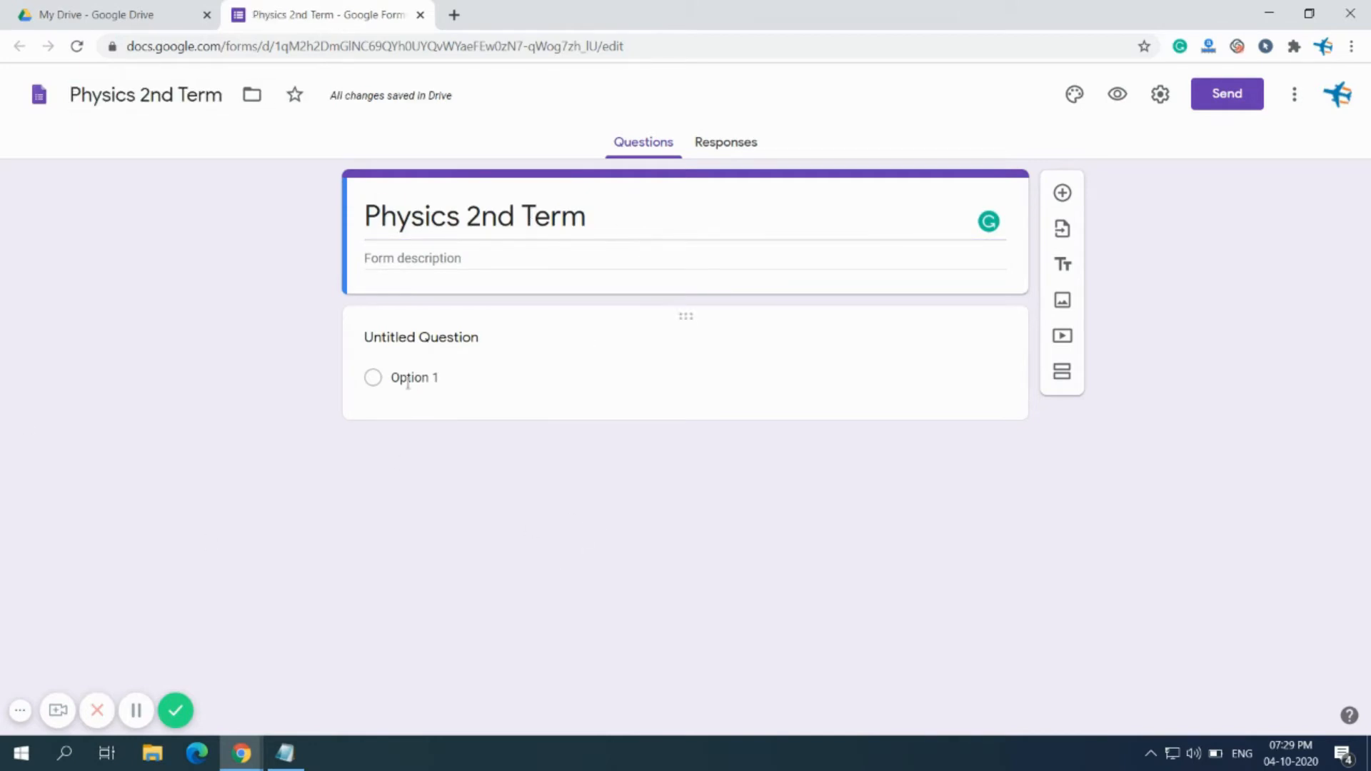
Clear the first question's placeholder title and look through the available question types, keeping Multiple choice
click(554, 342)
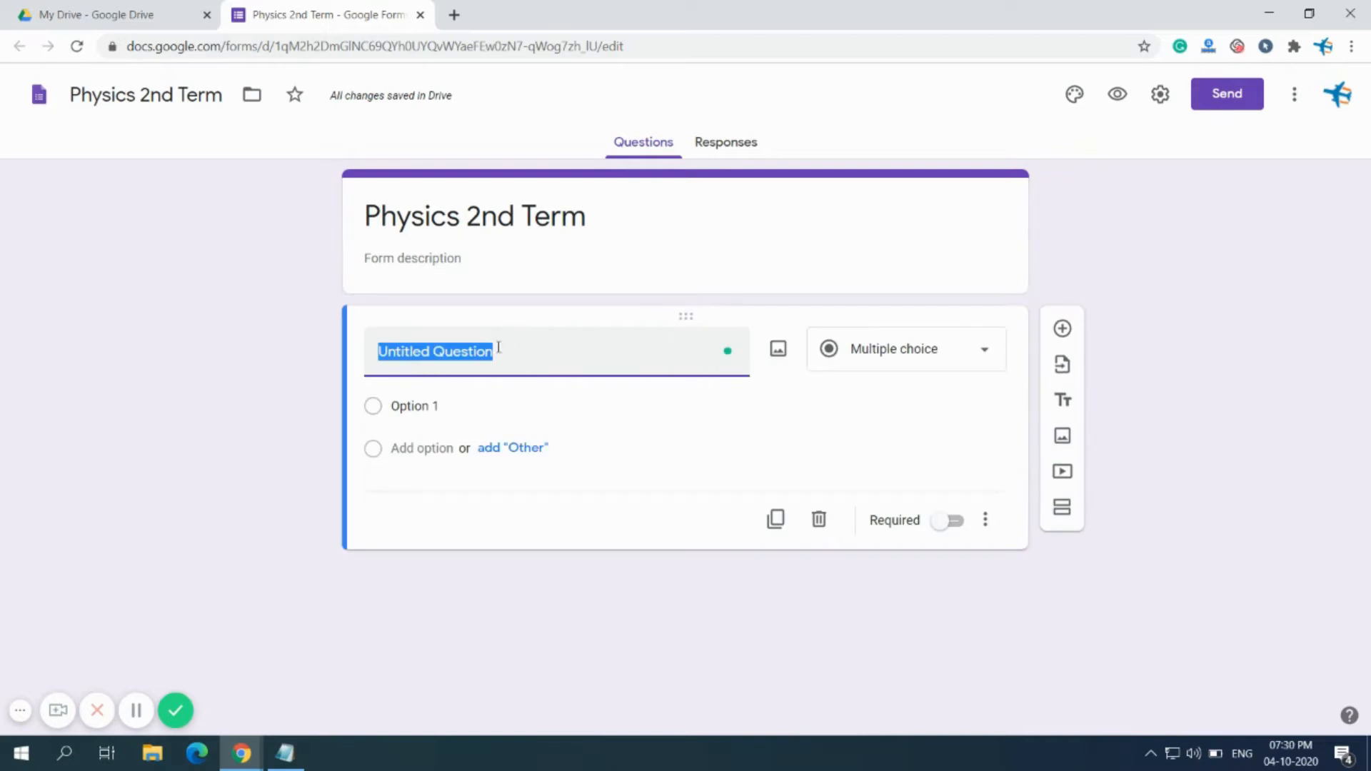
click(605, 354)
key(BackSpace)
key(BackSpace)
key(BackSpace)
key(BackSpace)
key(BackSpace)
key(BackSpace)
key(BackSpace)
key(BackSpace)
key(BackSpace)
key(BackSpace)
key(BackSpace)
key(BackSpace)
key(BackSpace)
key(BackSpace)
key(BackSpace)
key(BackSpace)
click(898, 357)
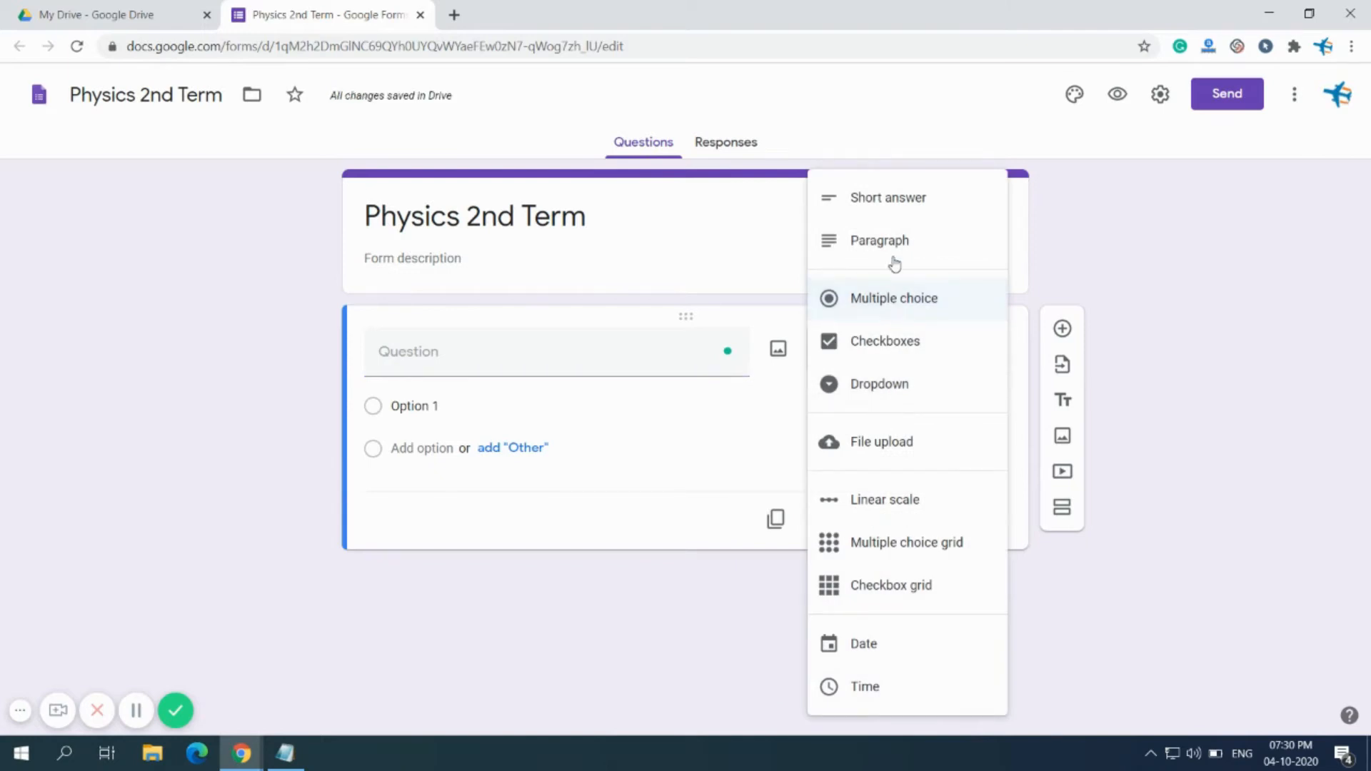
click(664, 669)
Copy "What is the unit of sound?" from the Notepad file and paste it as the first question's title
click(286, 753)
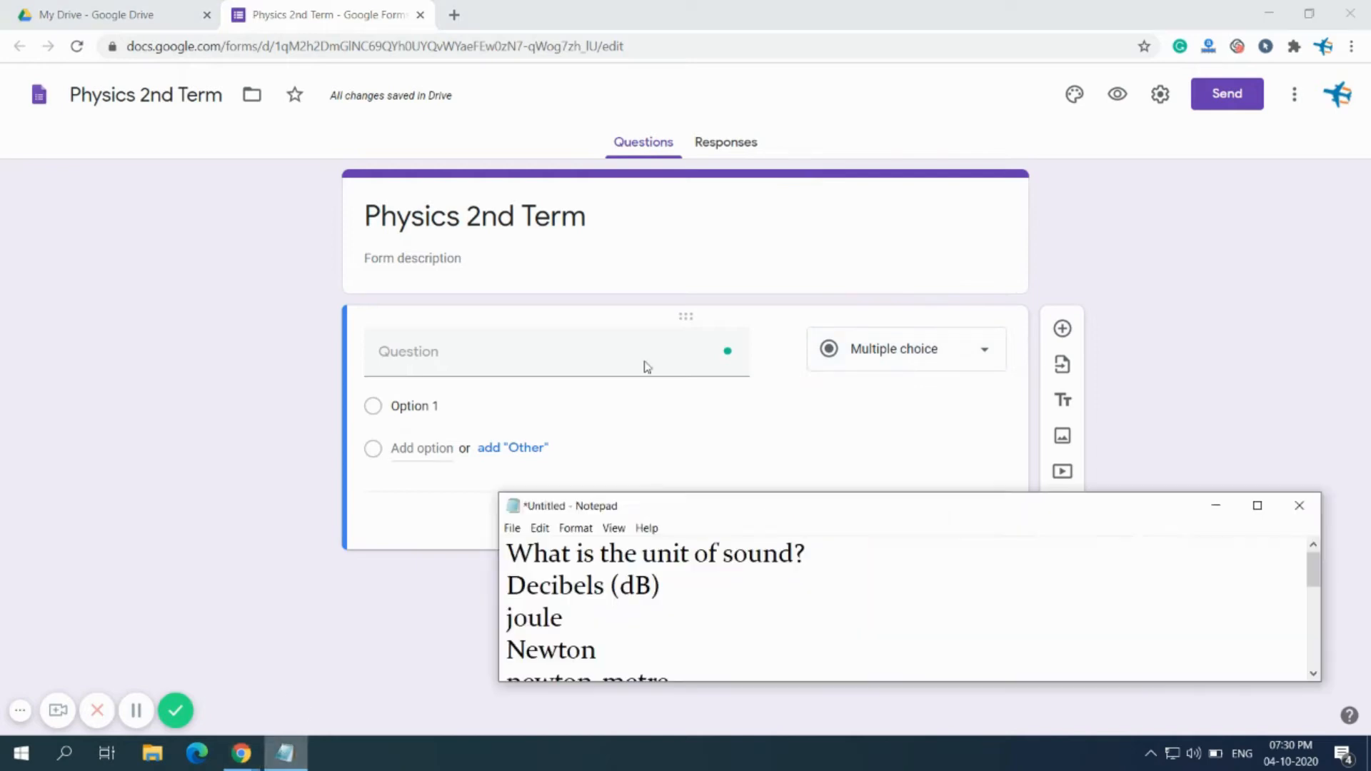
double_click(738, 556)
click(819, 559)
drag(820, 560, 491, 553)
right_click(543, 555)
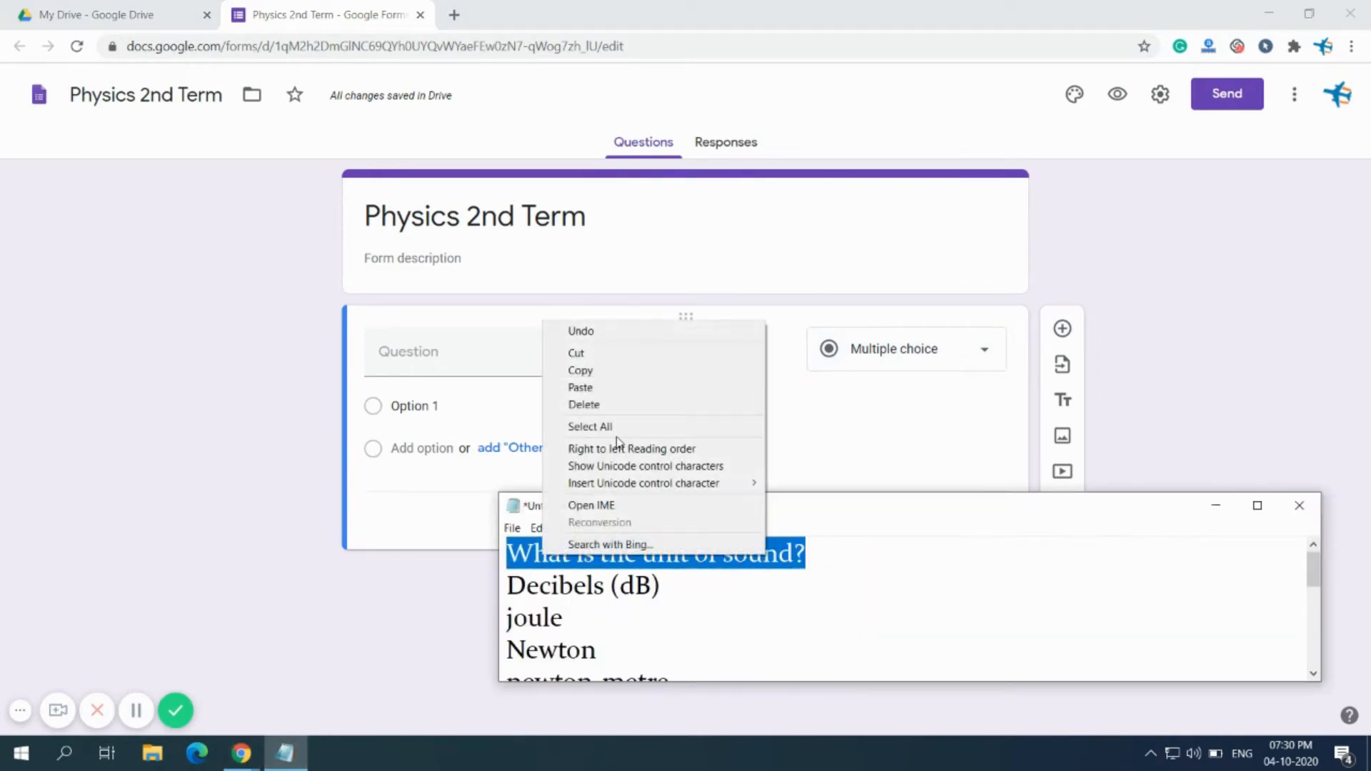
click(603, 370)
click(498, 366)
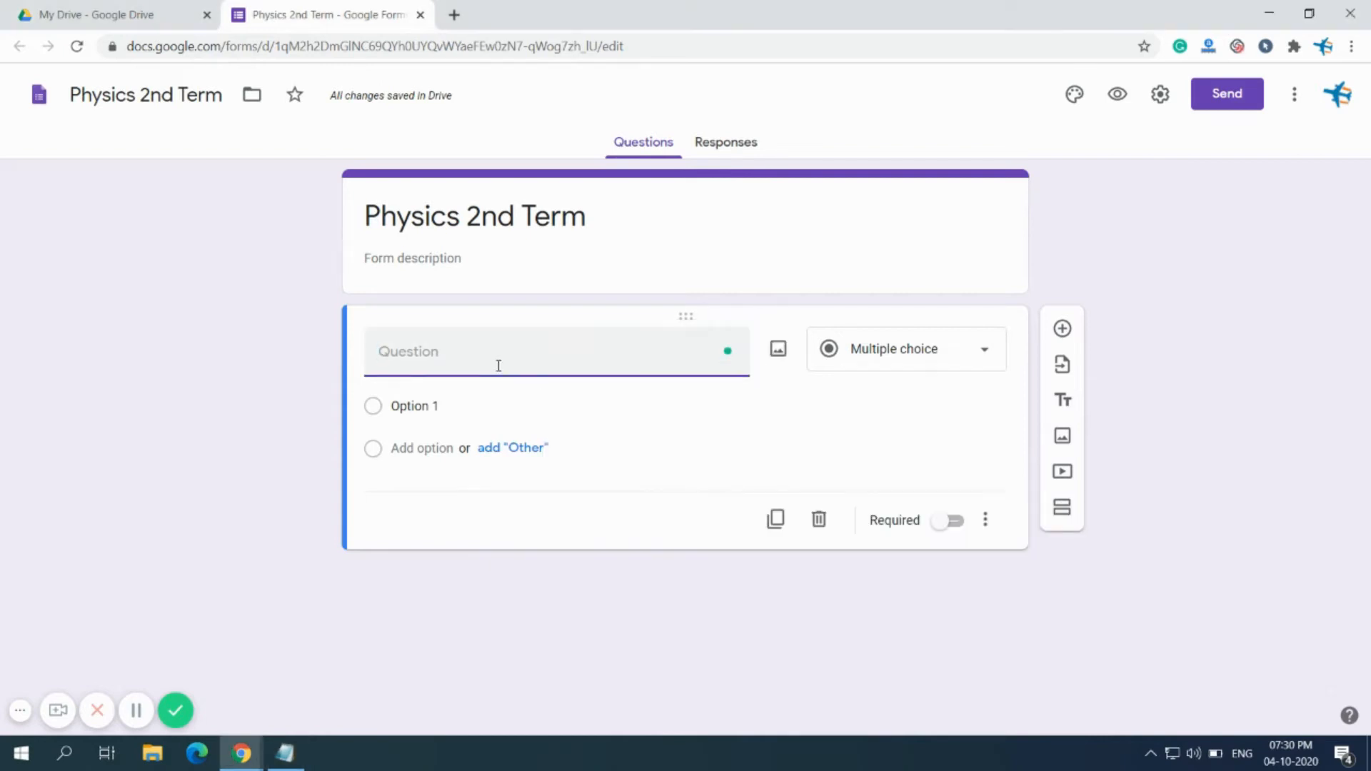
key(ctrl+v)
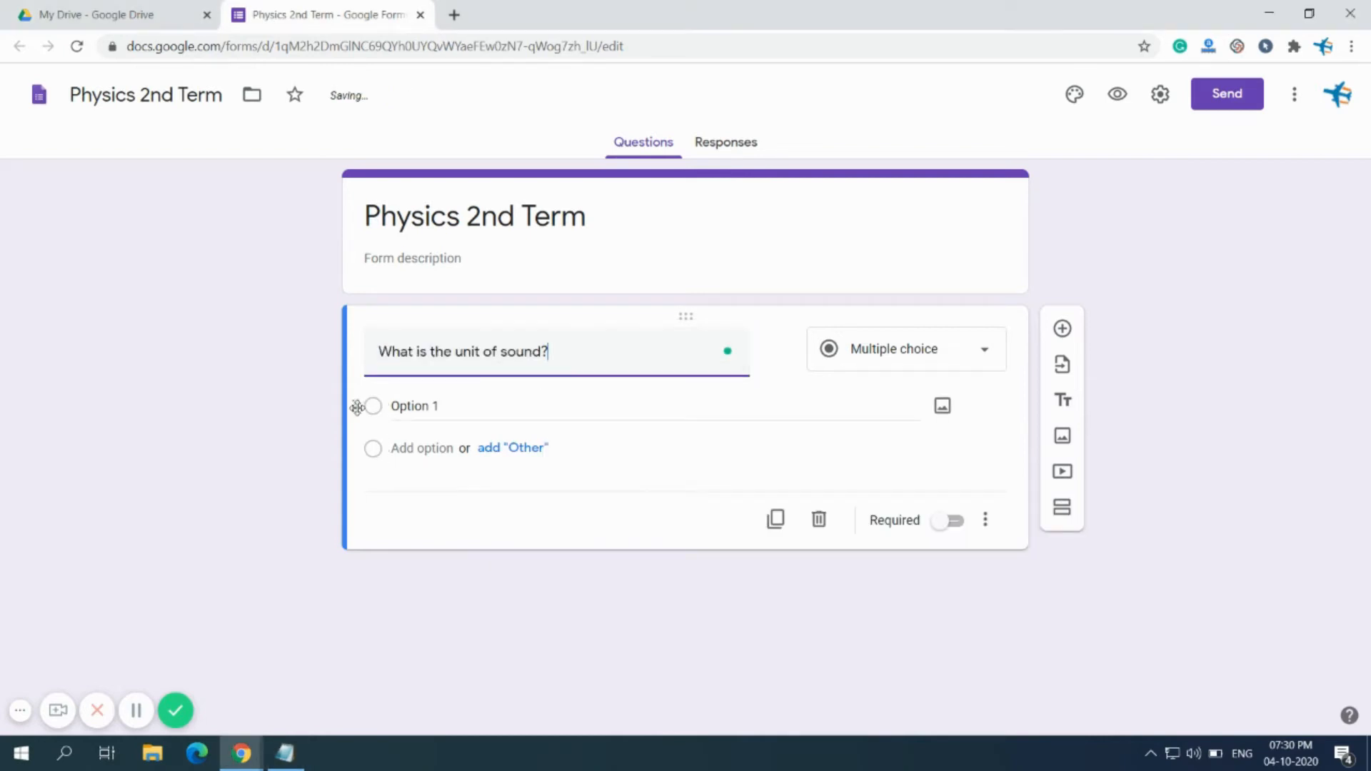
Replace the first answer option with "Decibels (dB)" copied from the Notepad file
click(377, 413)
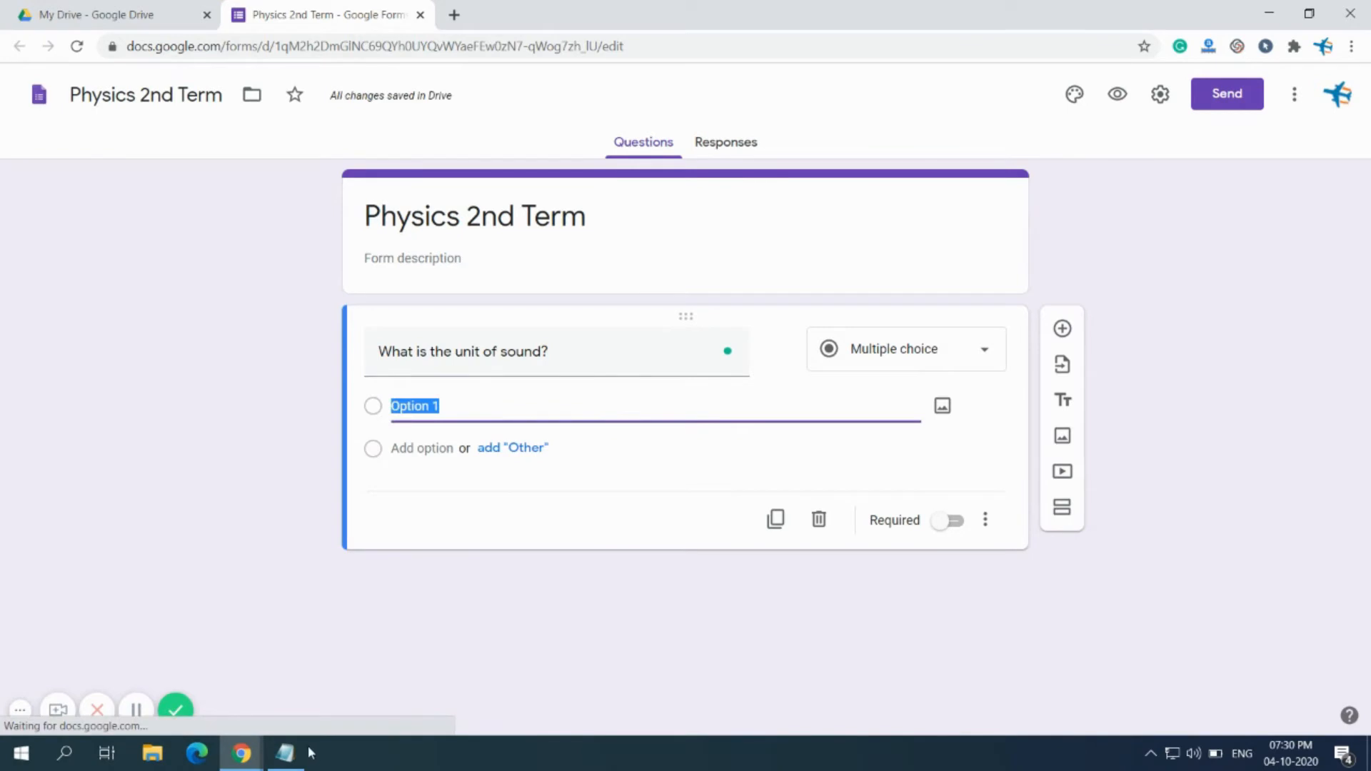
click(306, 753)
drag(679, 590, 497, 587)
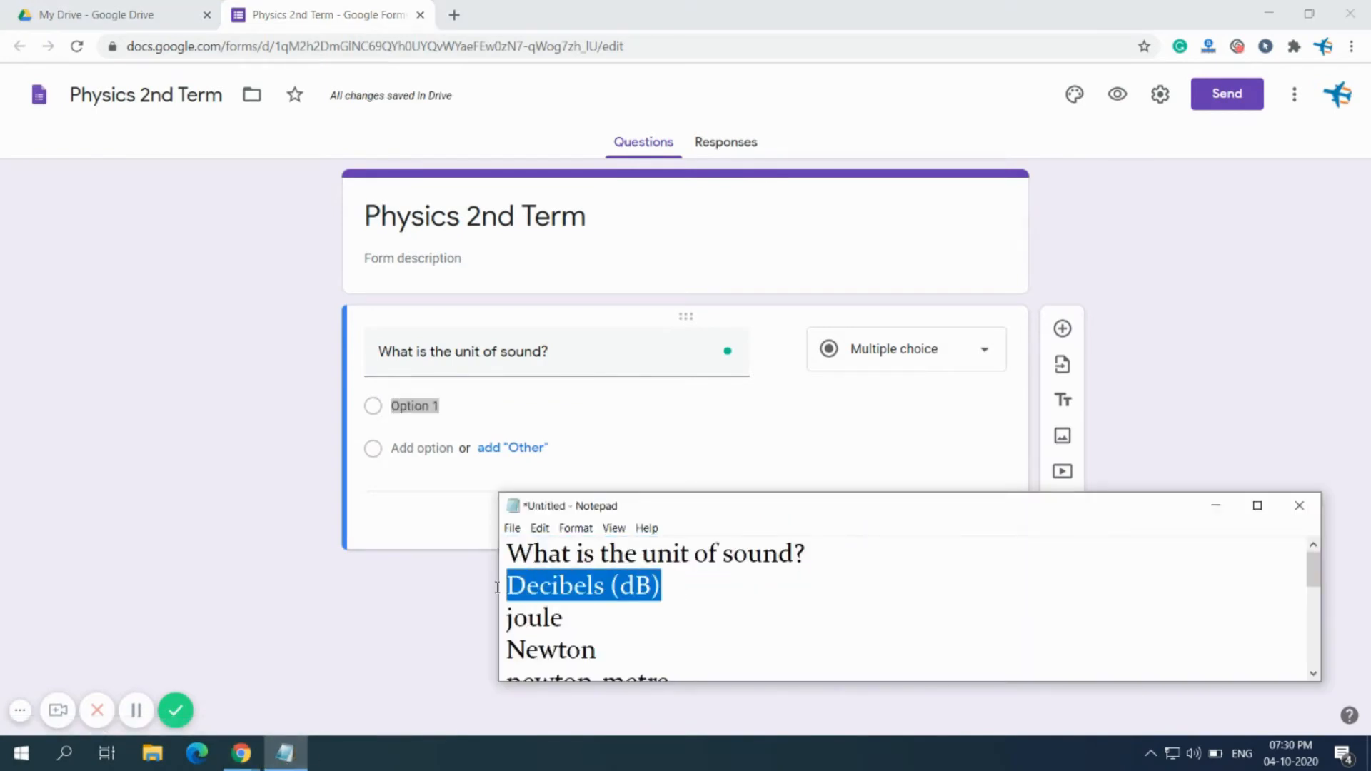
right_click(544, 584)
click(607, 398)
double_click(421, 409)
key(ctrl+v)
Add an "Other" choice and enter "joule" from the Notepad file as the second answer option
click(526, 457)
click(285, 754)
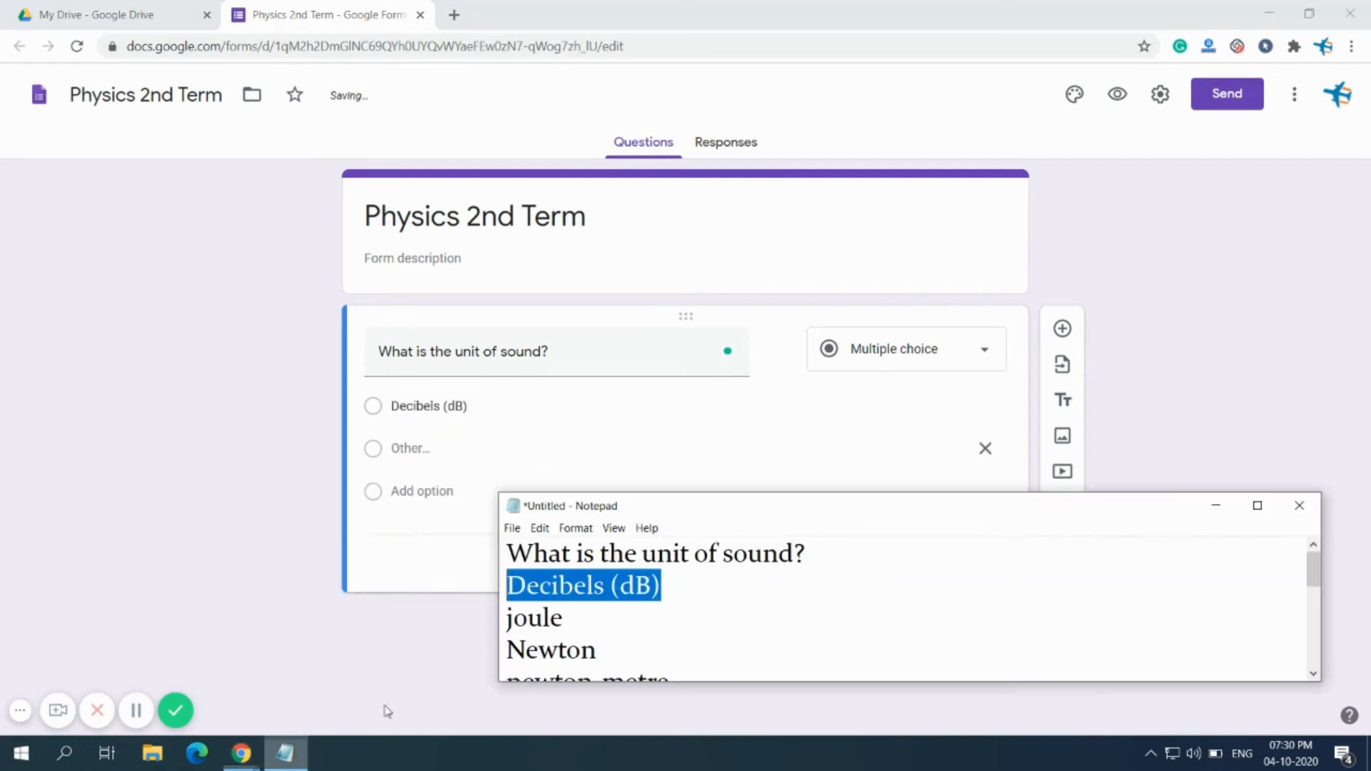
drag(589, 624, 476, 623)
right_click(519, 612)
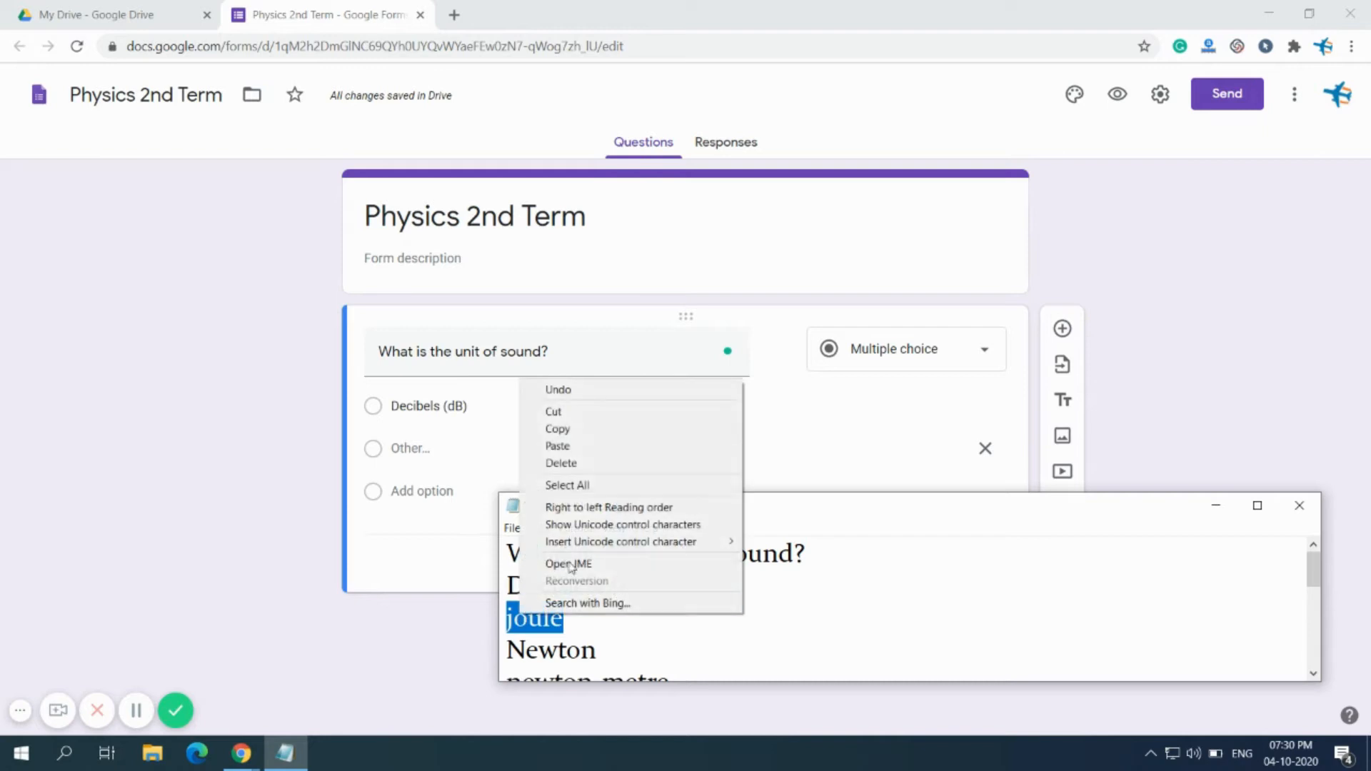
click(558, 428)
click(447, 450)
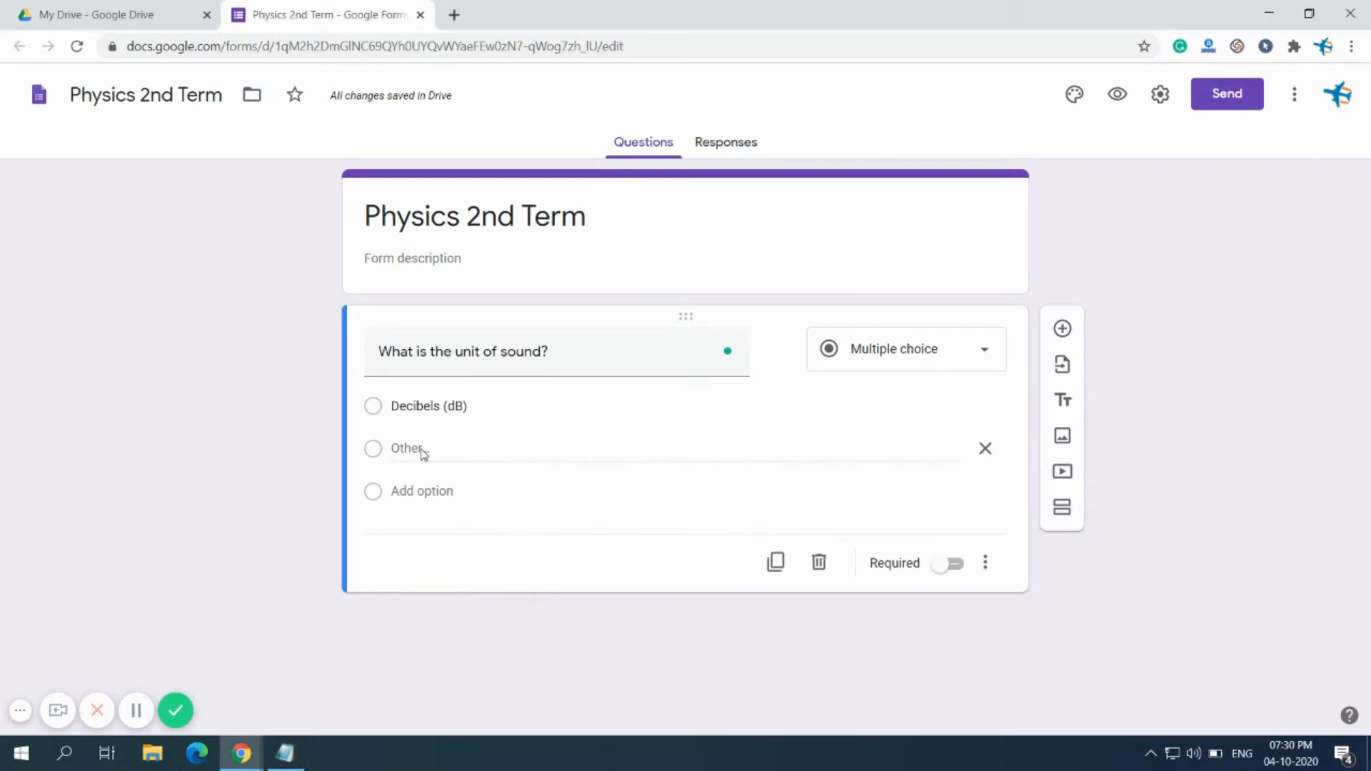
click(426, 497)
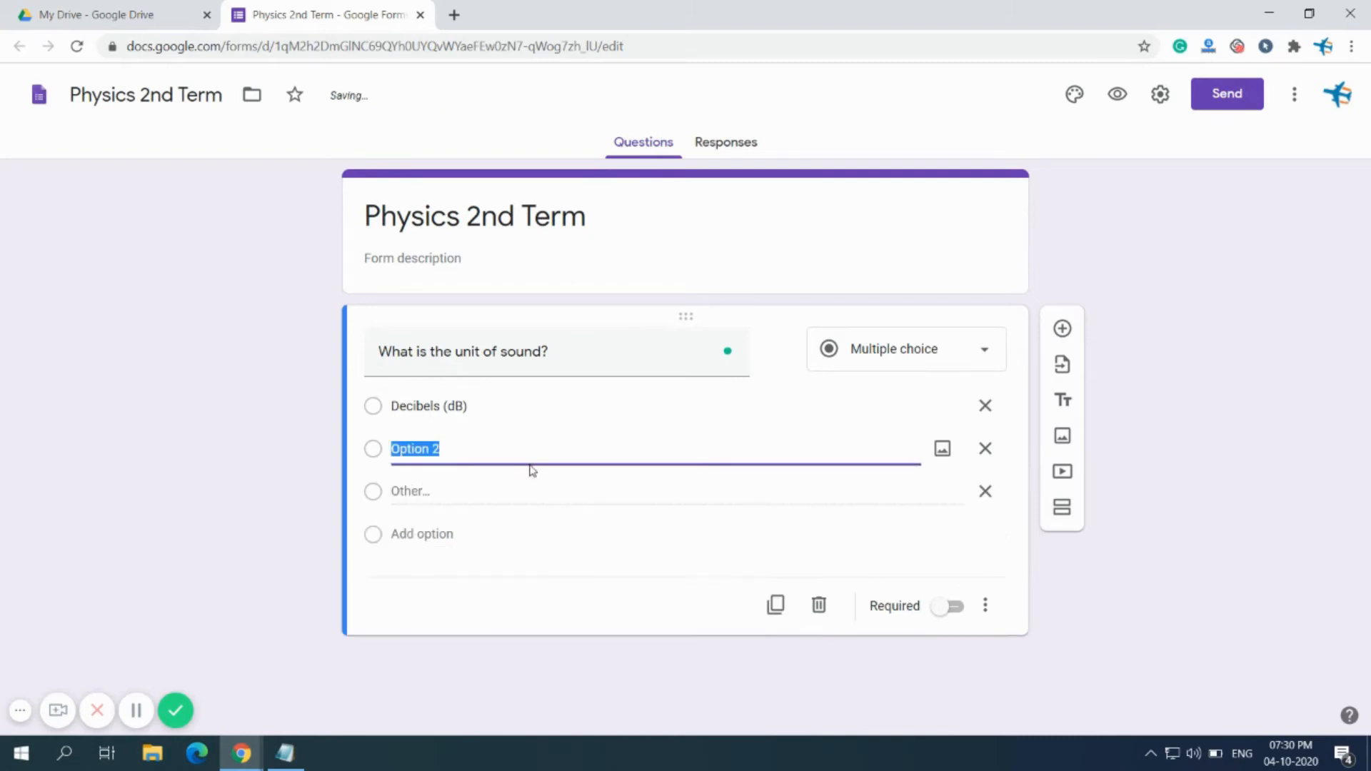
key(BackSpace)
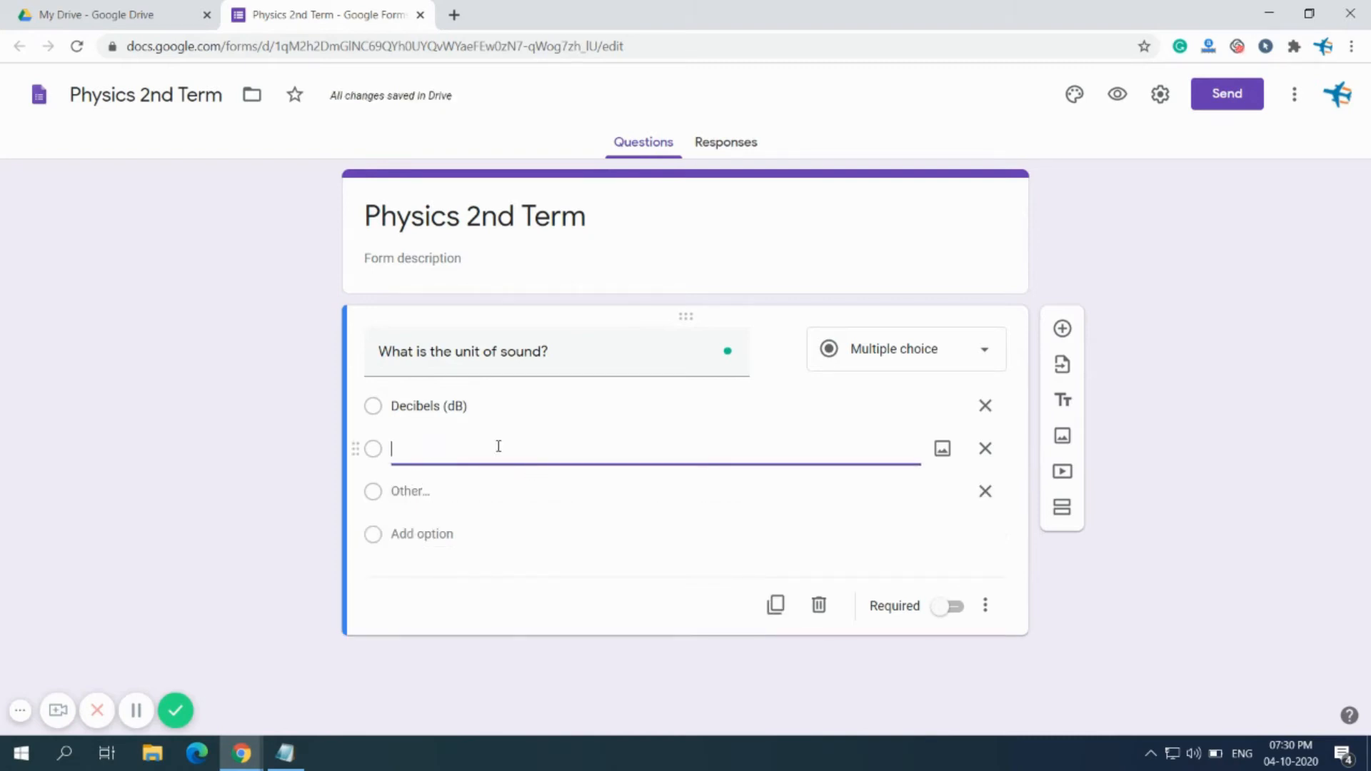
text(joule)
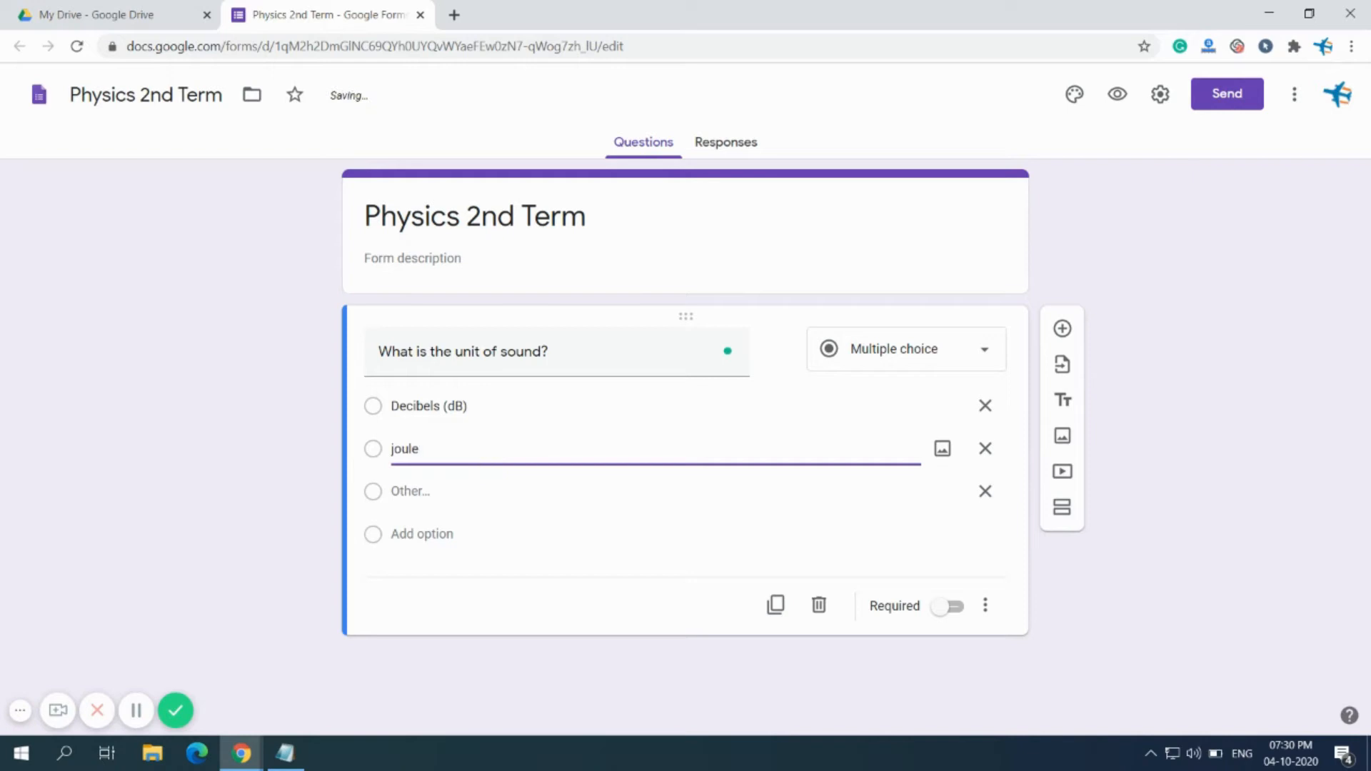
Add "Newton" from the Notepad file as the third answer option
click(285, 753)
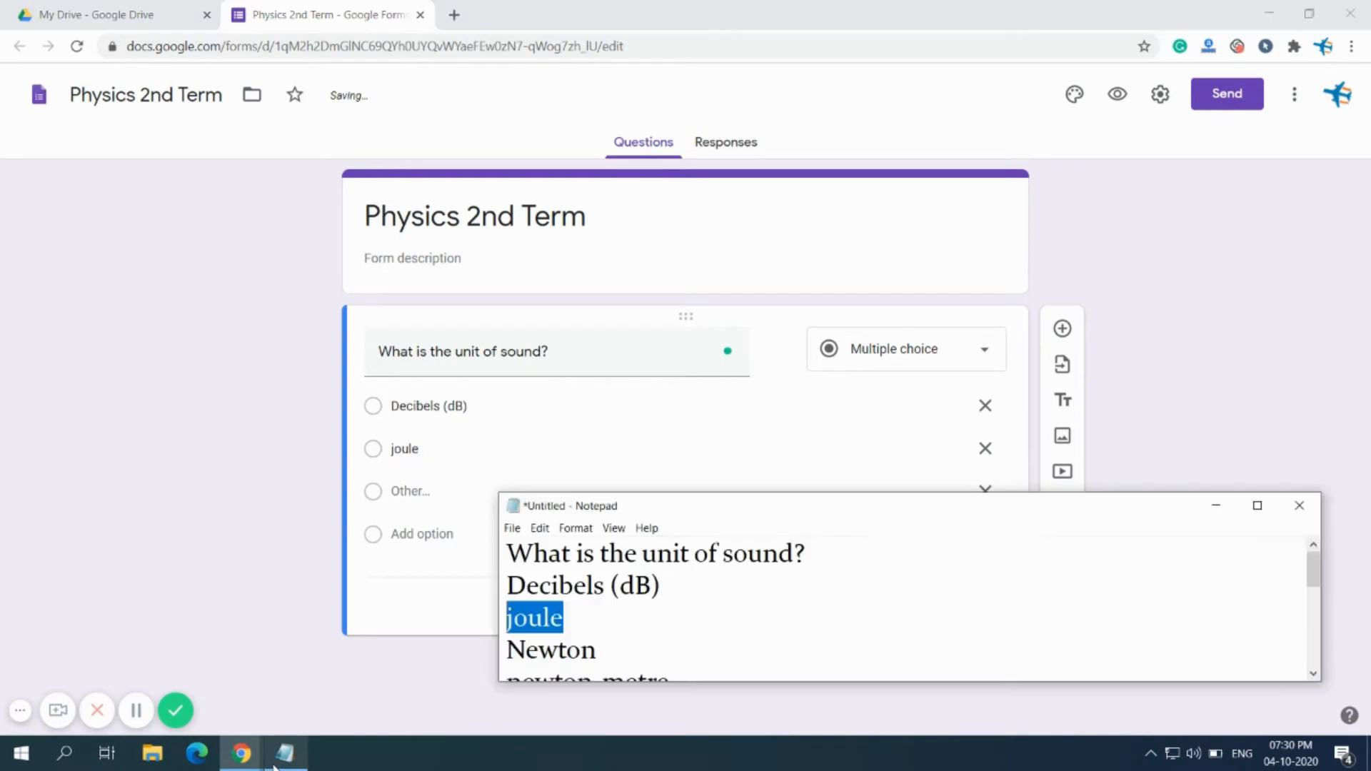
double_click(592, 651)
right_click(530, 653)
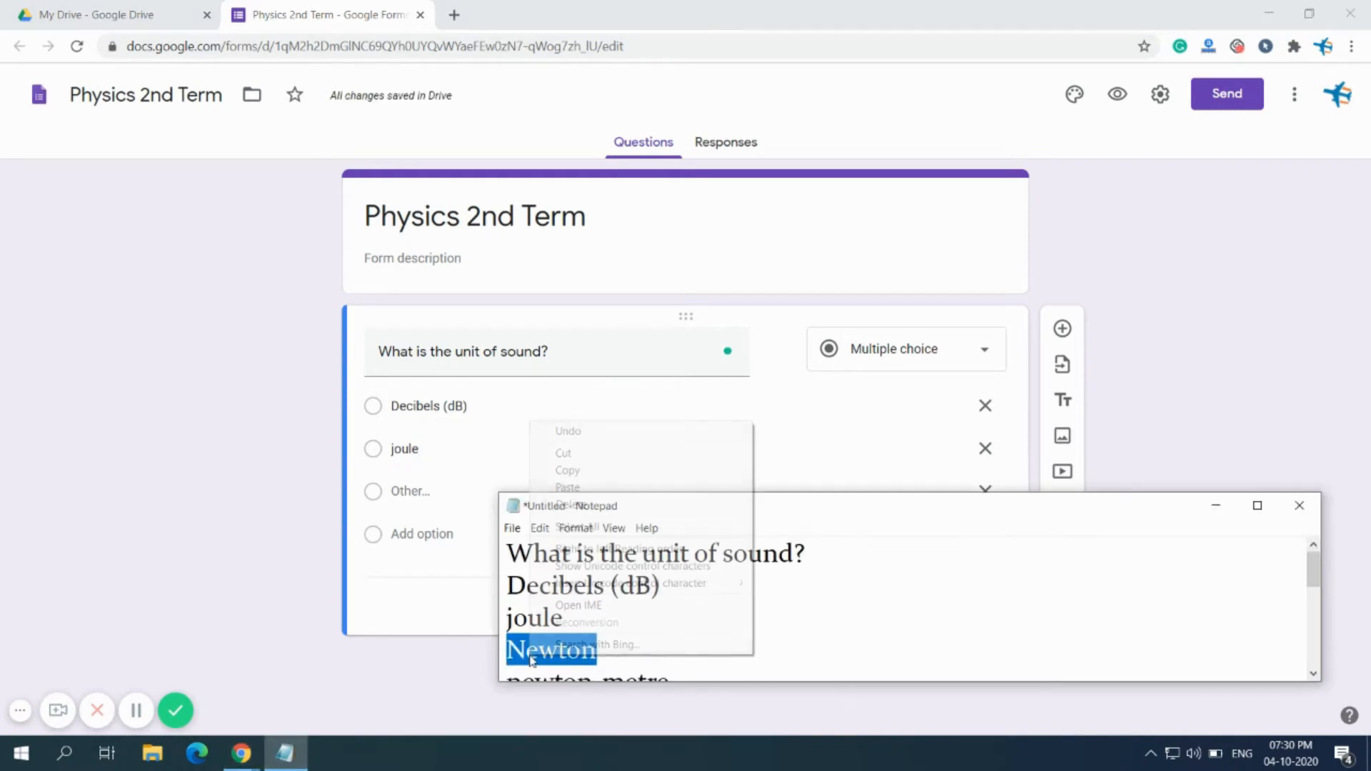
click(574, 470)
click(443, 533)
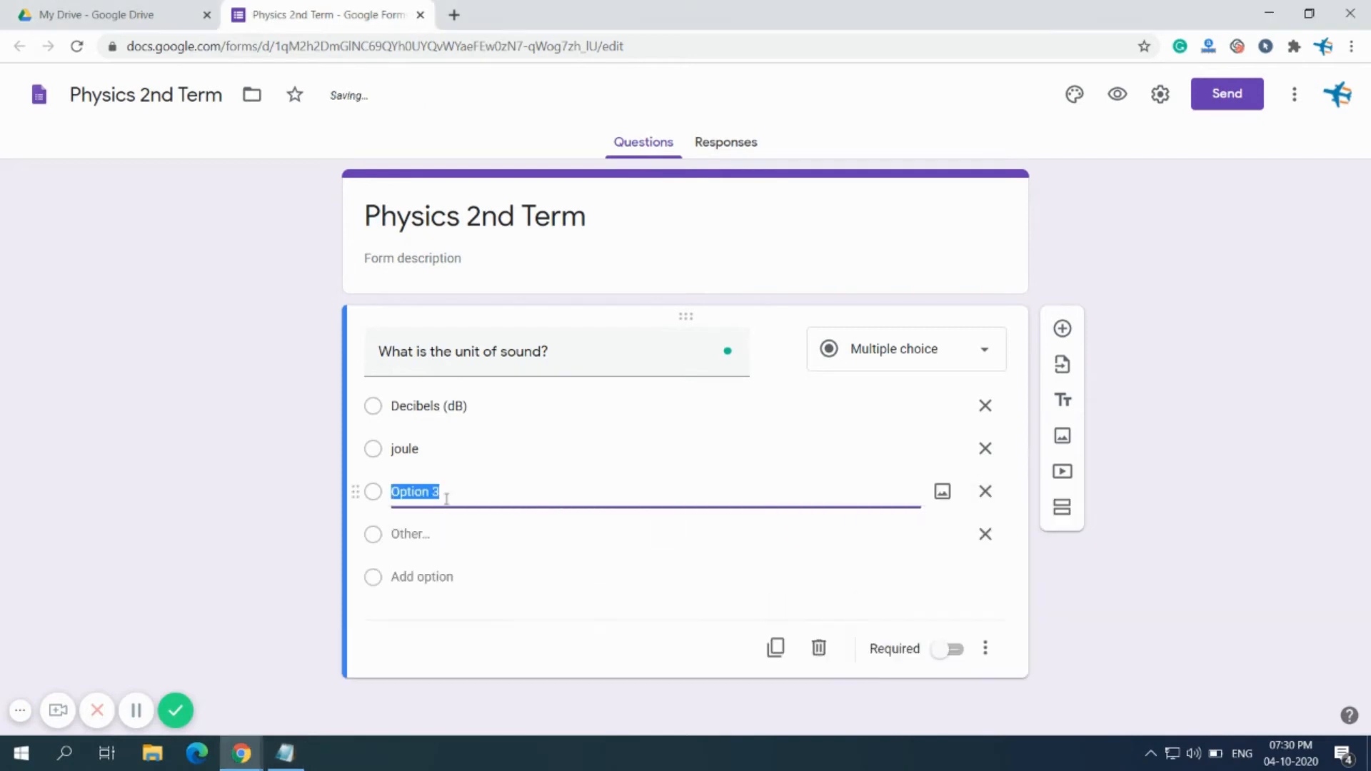
key(ctrl+v)
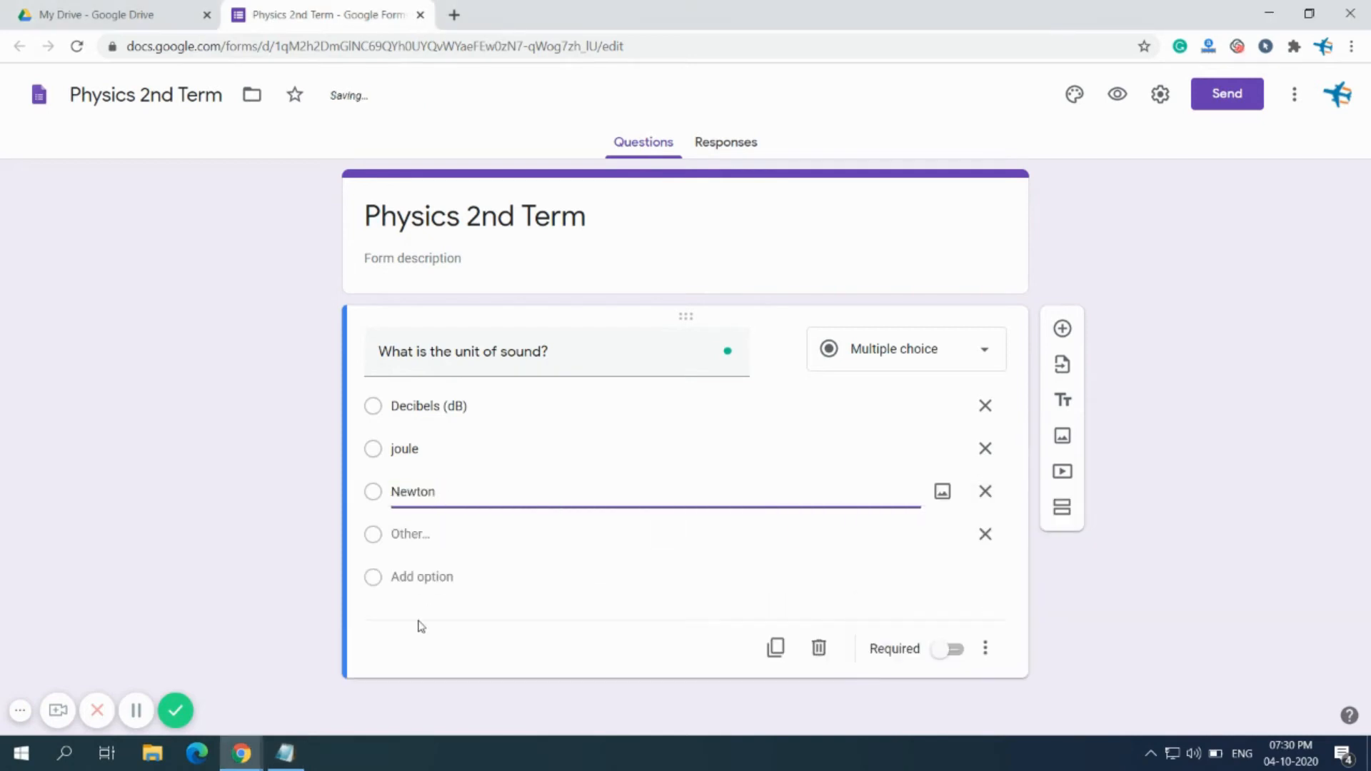
Add "newton-metre" from the Notepad file as the fourth answer option and remove the "Other" choice
click(278, 761)
scroll(628, 621, up, 1)
drag(686, 587, 508, 586)
right_click(580, 597)
click(646, 413)
click(422, 576)
triple_click(422, 532)
key(ctrl+v)
click(247, 608)
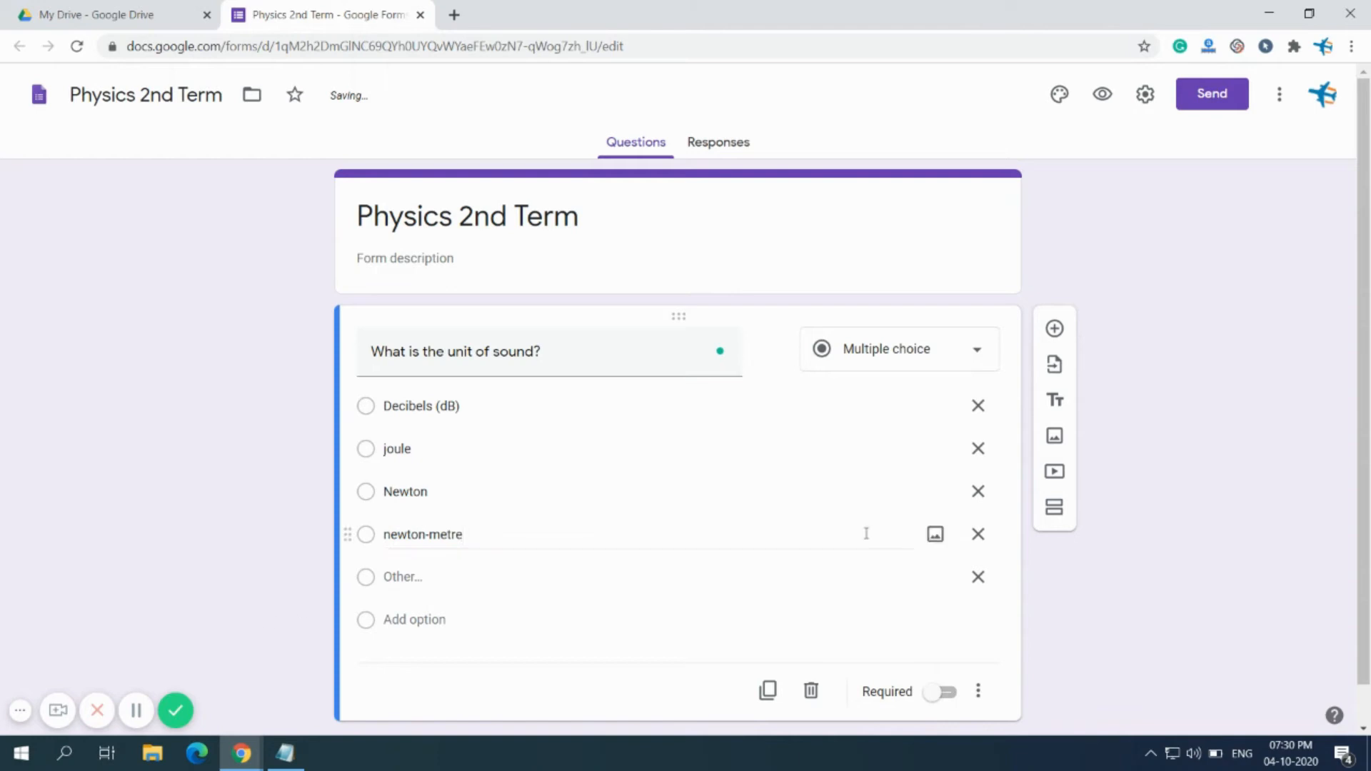
click(978, 577)
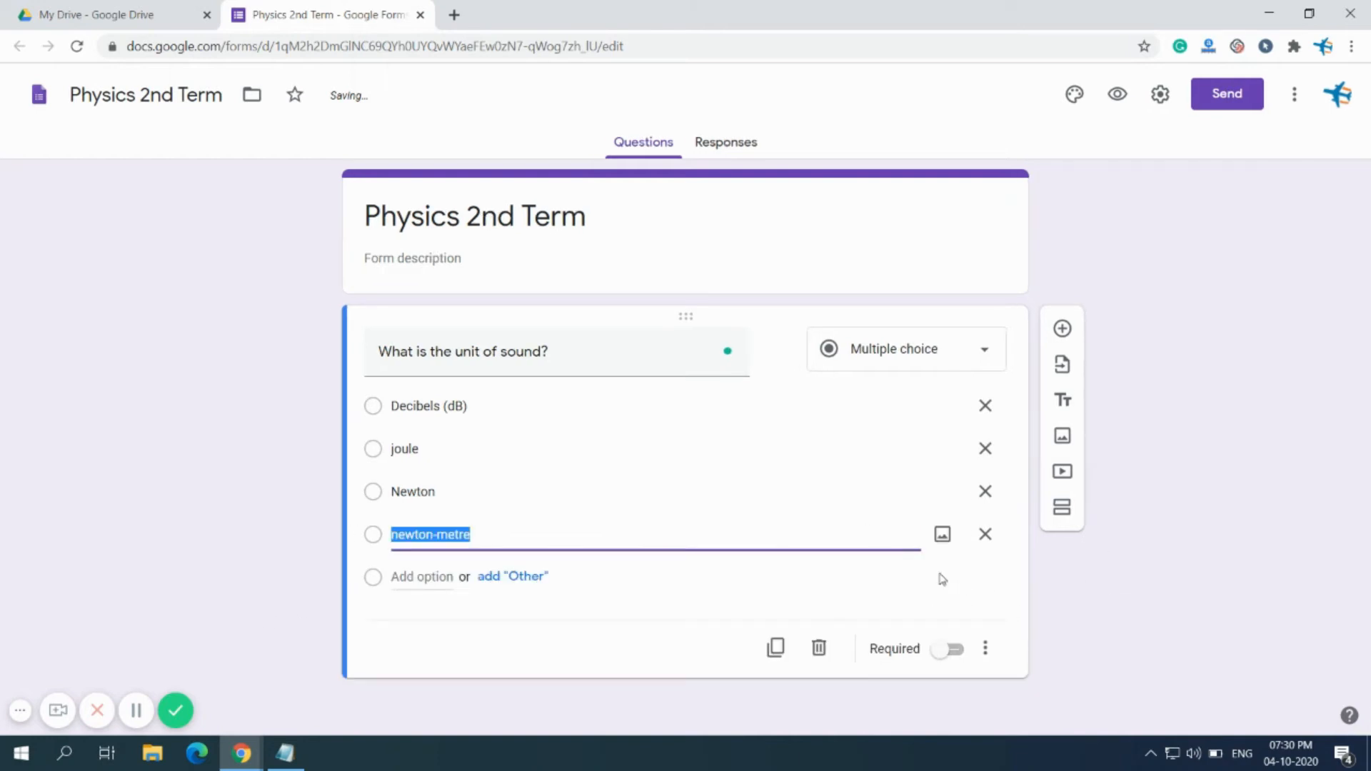
click(232, 623)
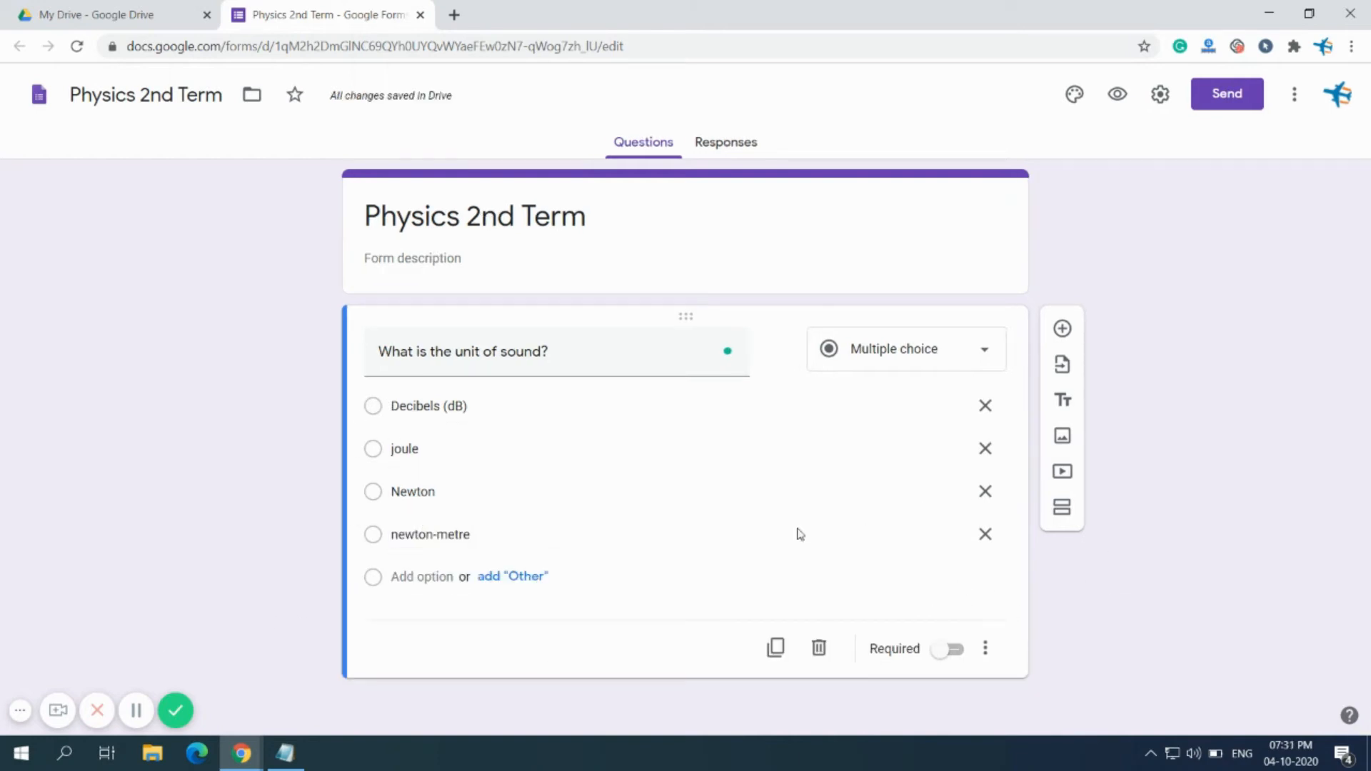
Add a second question, paste "What is angular momentum?" from the Notepad file as its title and insert "the" before "angular"
click(1064, 329)
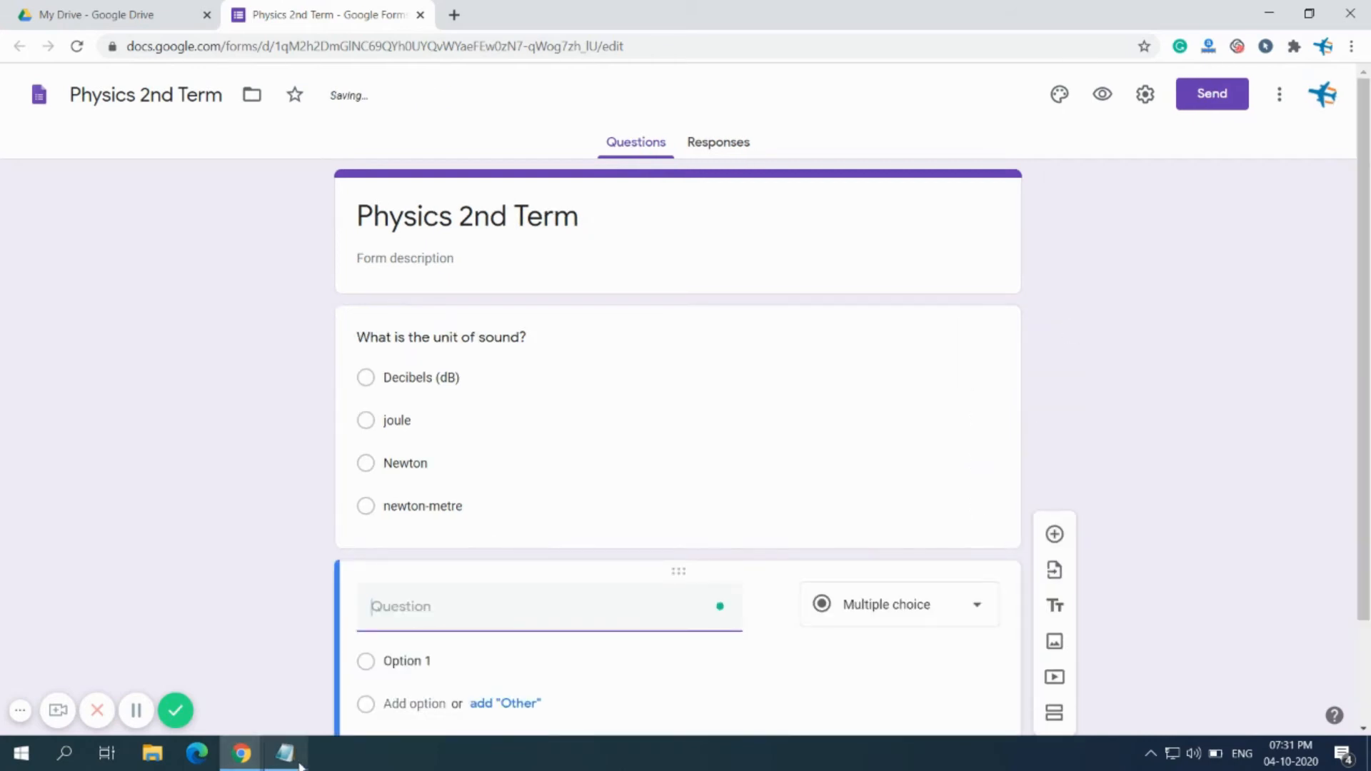
click(285, 752)
drag(842, 650, 508, 650)
right_click(616, 646)
click(671, 463)
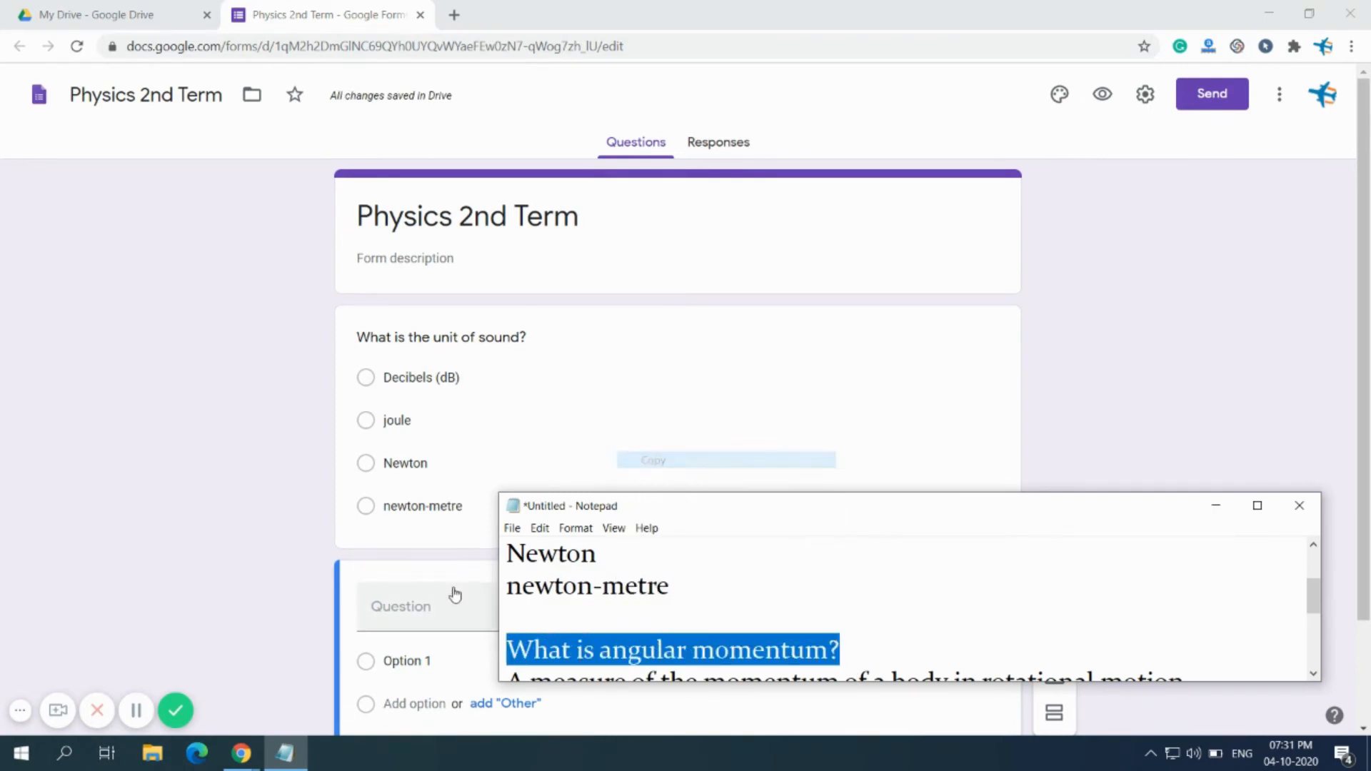
click(447, 608)
key(ctrl+v)
scroll(588, 612, down, 2)
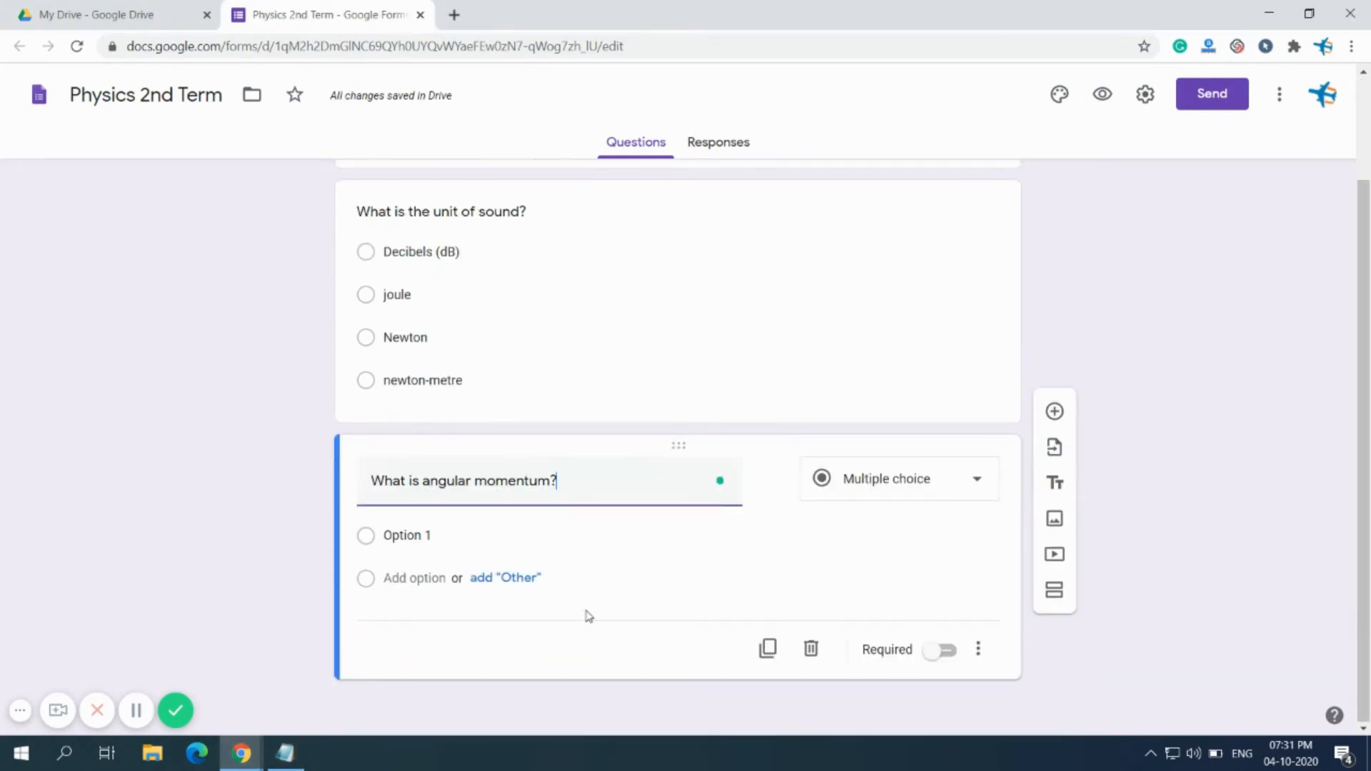
mouse_move(453, 481)
click(459, 532)
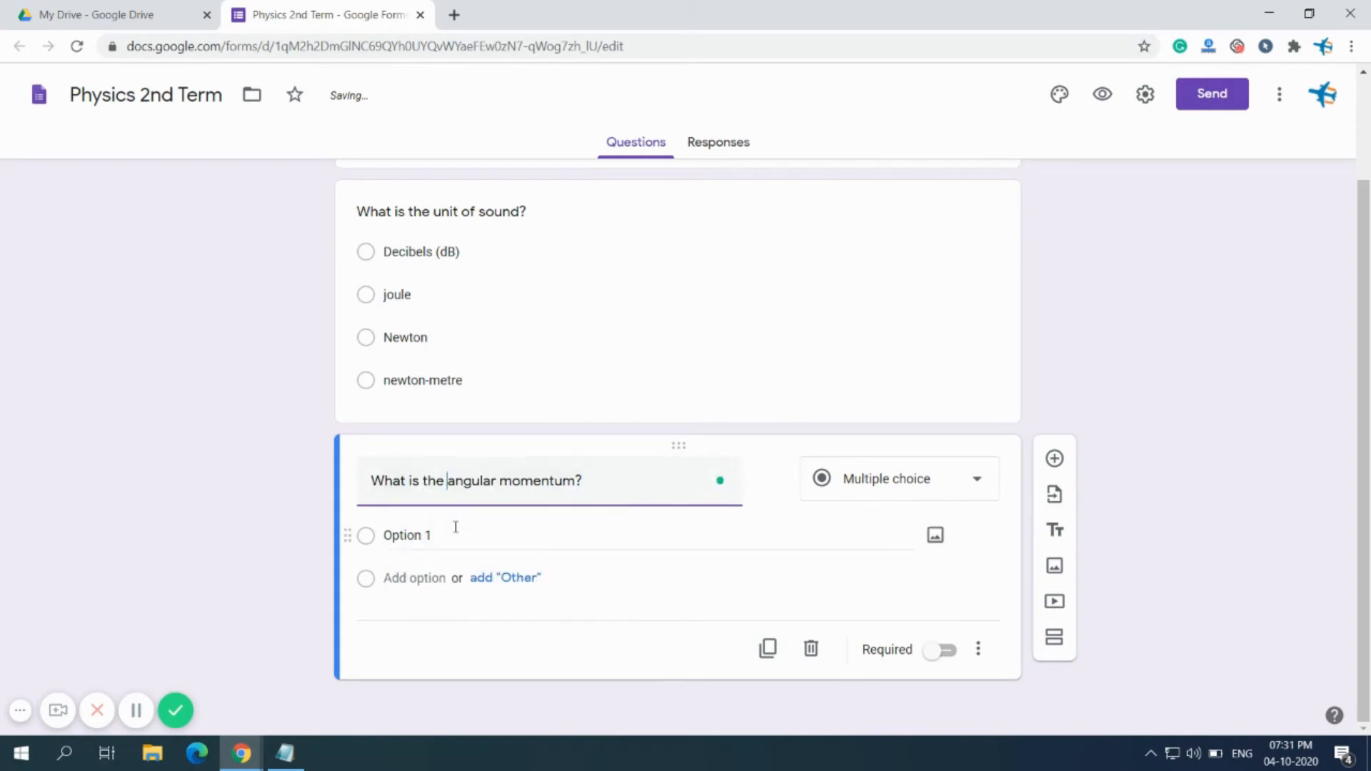
Try red as the form's theme color, then set it to orange with the darkest orange background tint
scroll(1130, 593, up, 4)
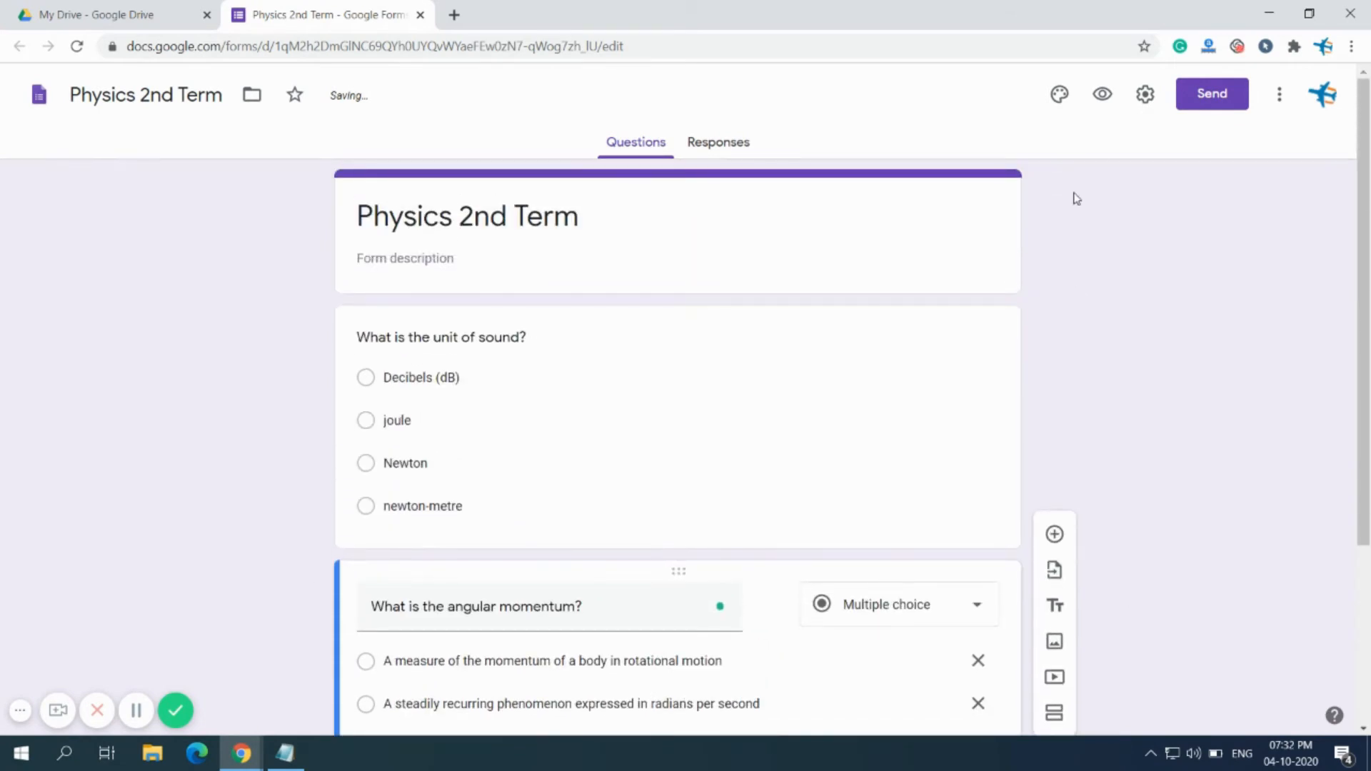
click(1060, 95)
click(1187, 376)
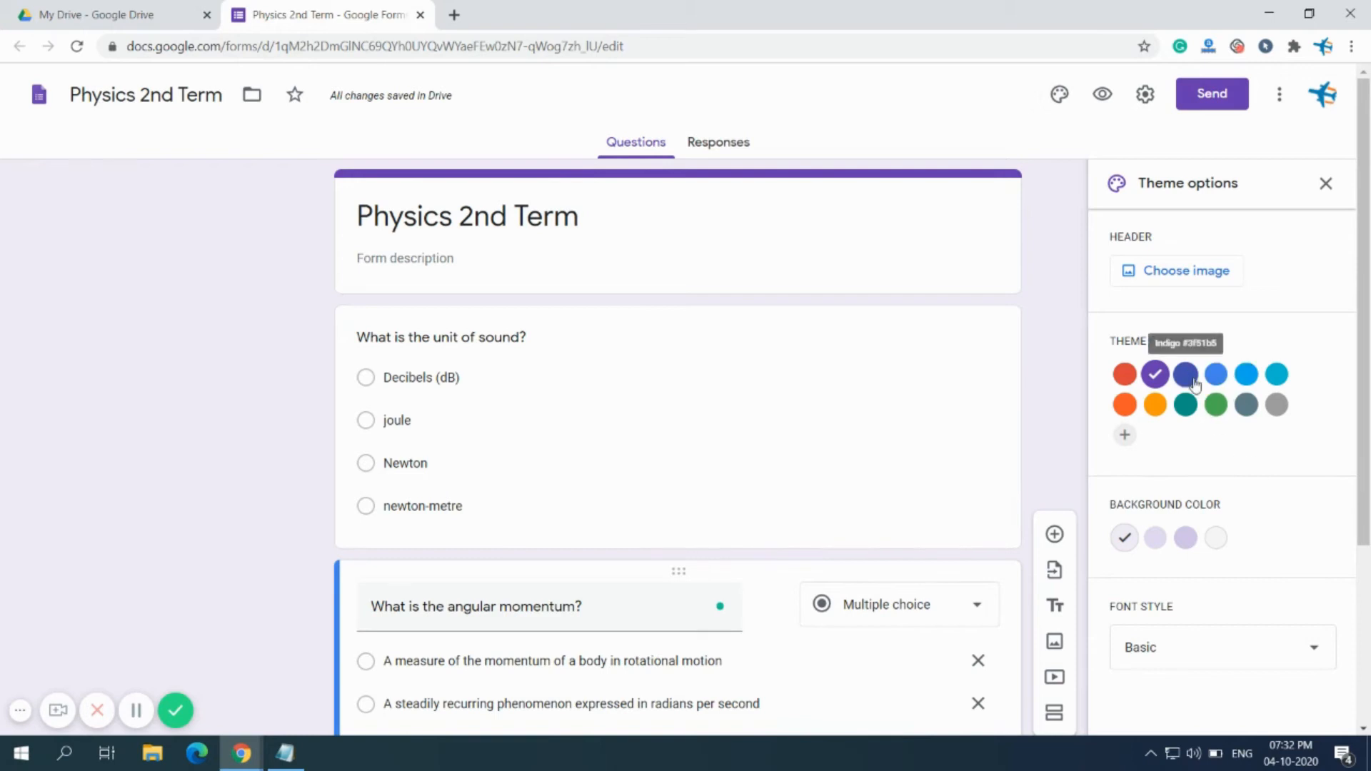
click(1124, 374)
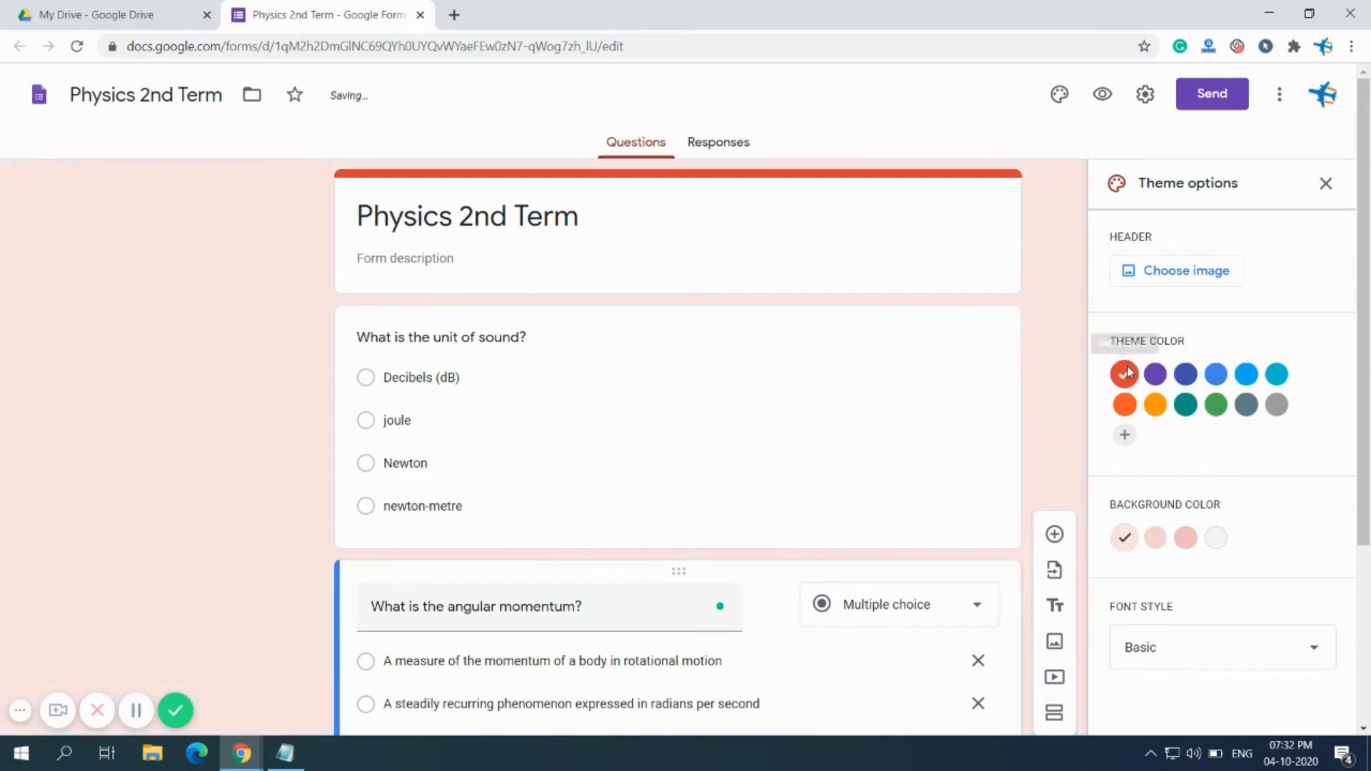
click(1155, 405)
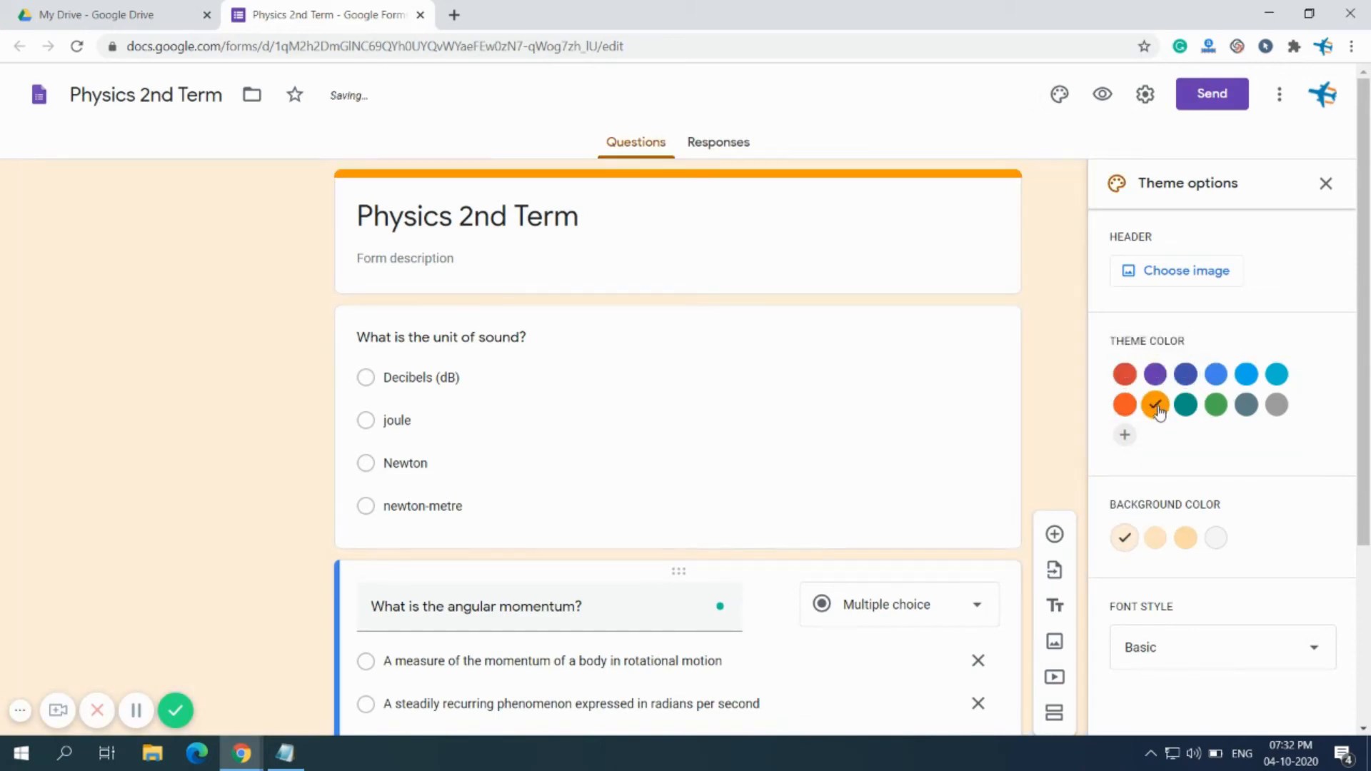
click(1185, 537)
Try the Formal font style on the form and switch back to Basic
click(1188, 664)
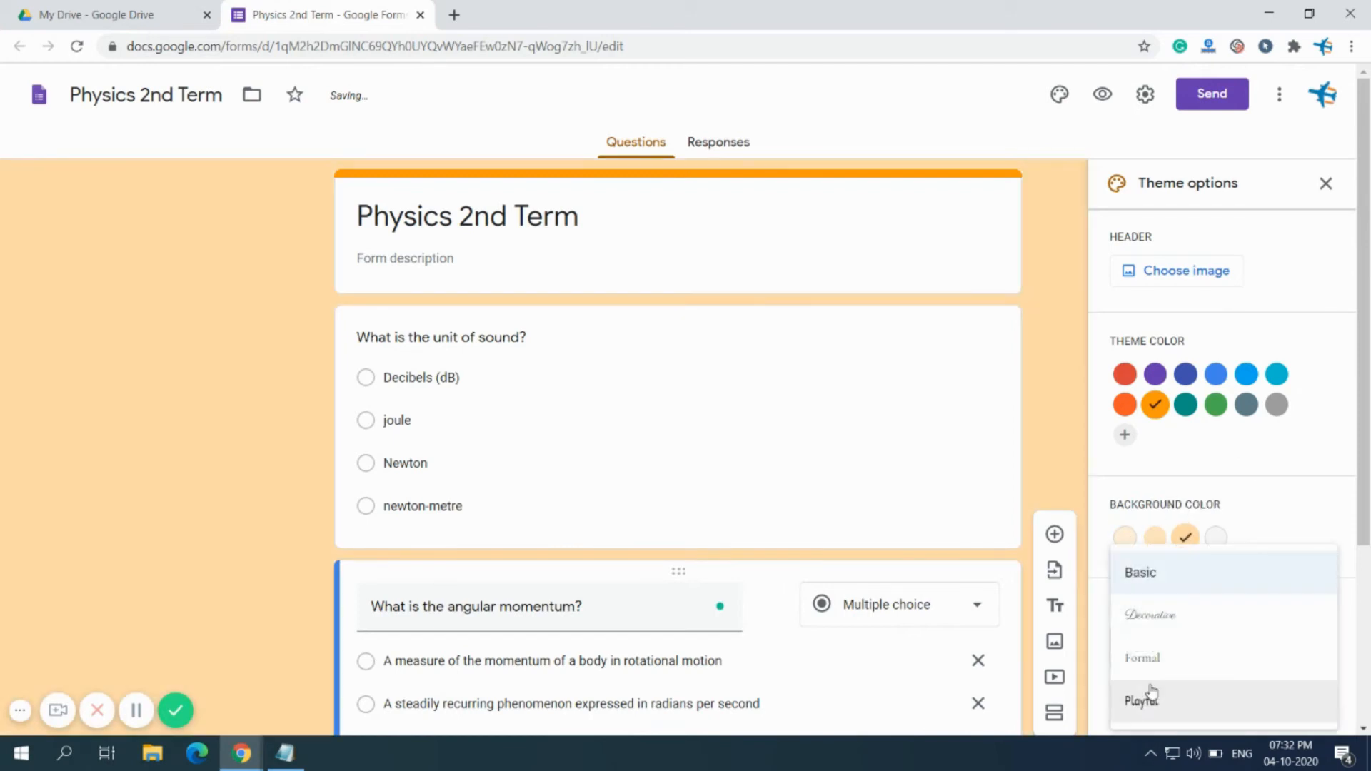
click(1169, 666)
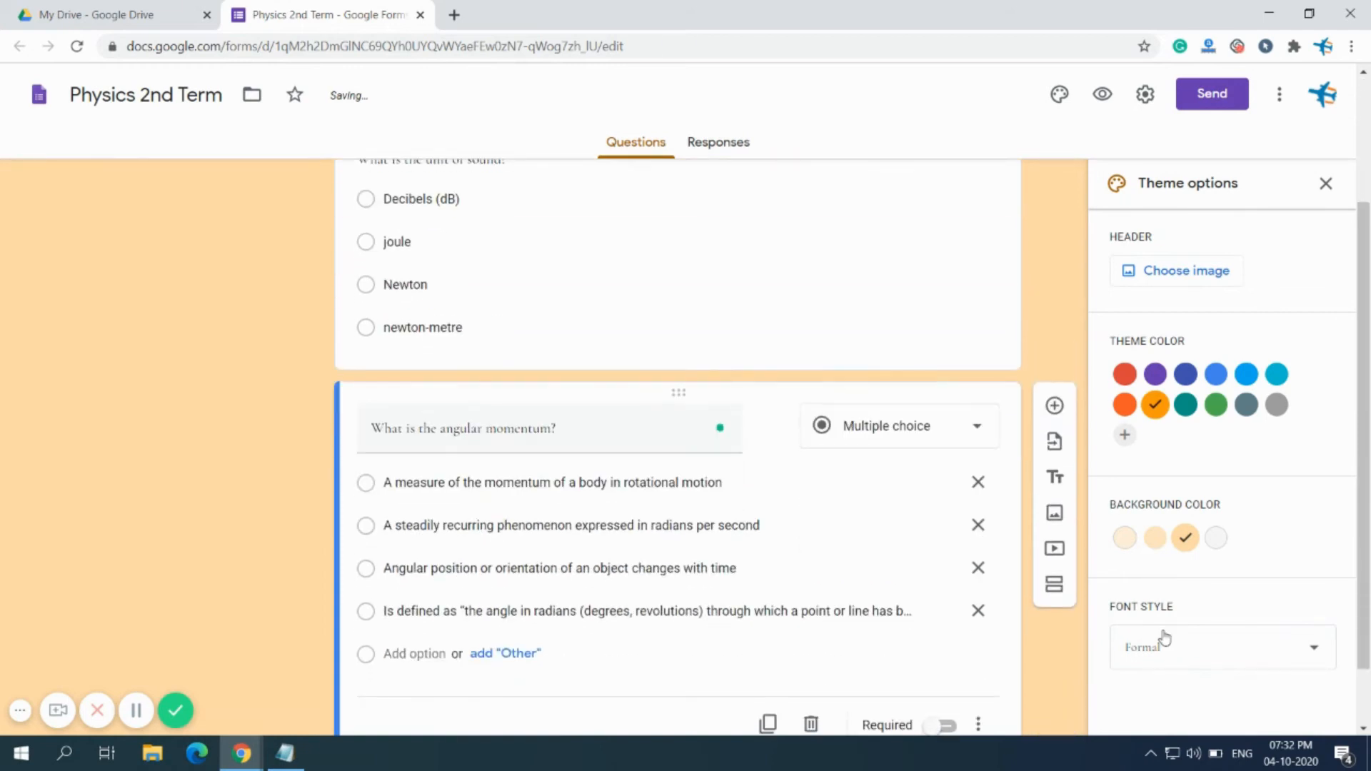
click(1156, 643)
click(1155, 593)
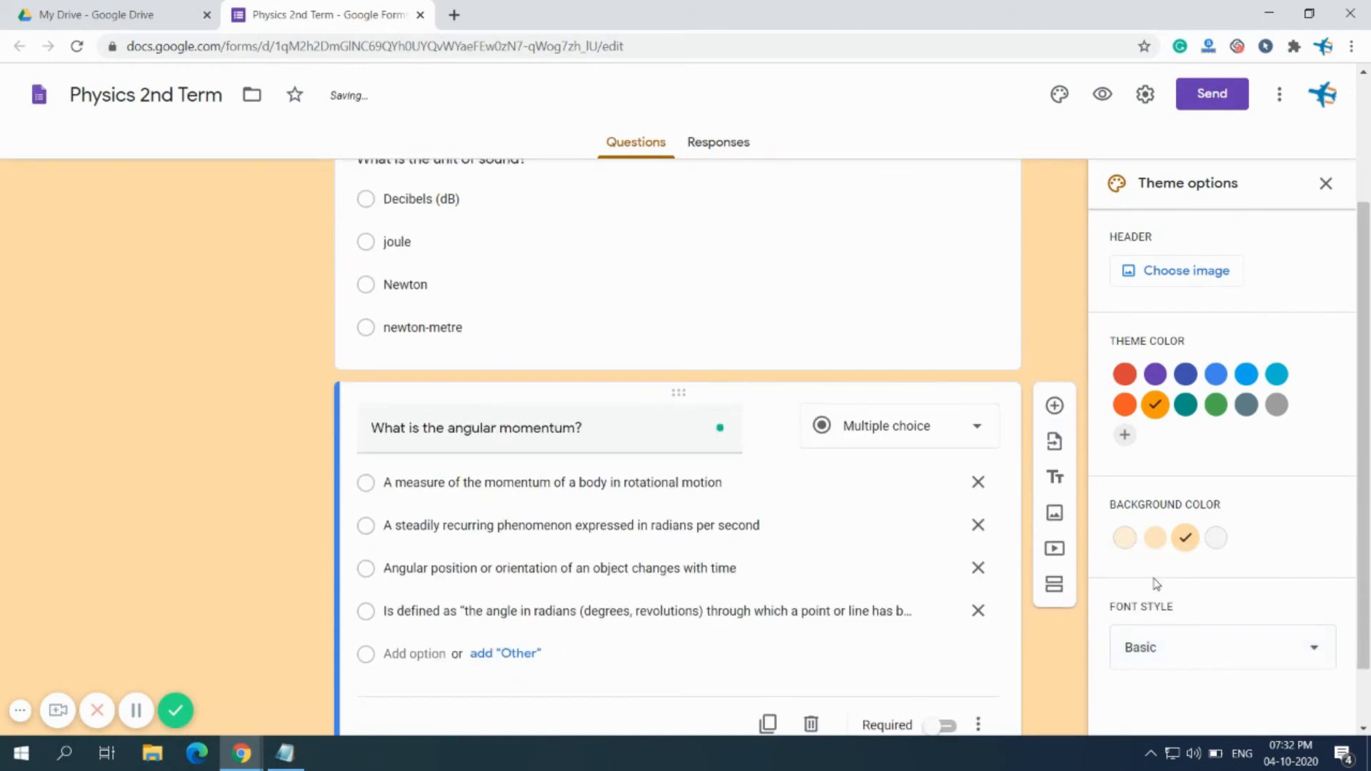
Close the theme options and check the form's responses before returning to its questions
click(1325, 184)
scroll(1090, 288, up, 3)
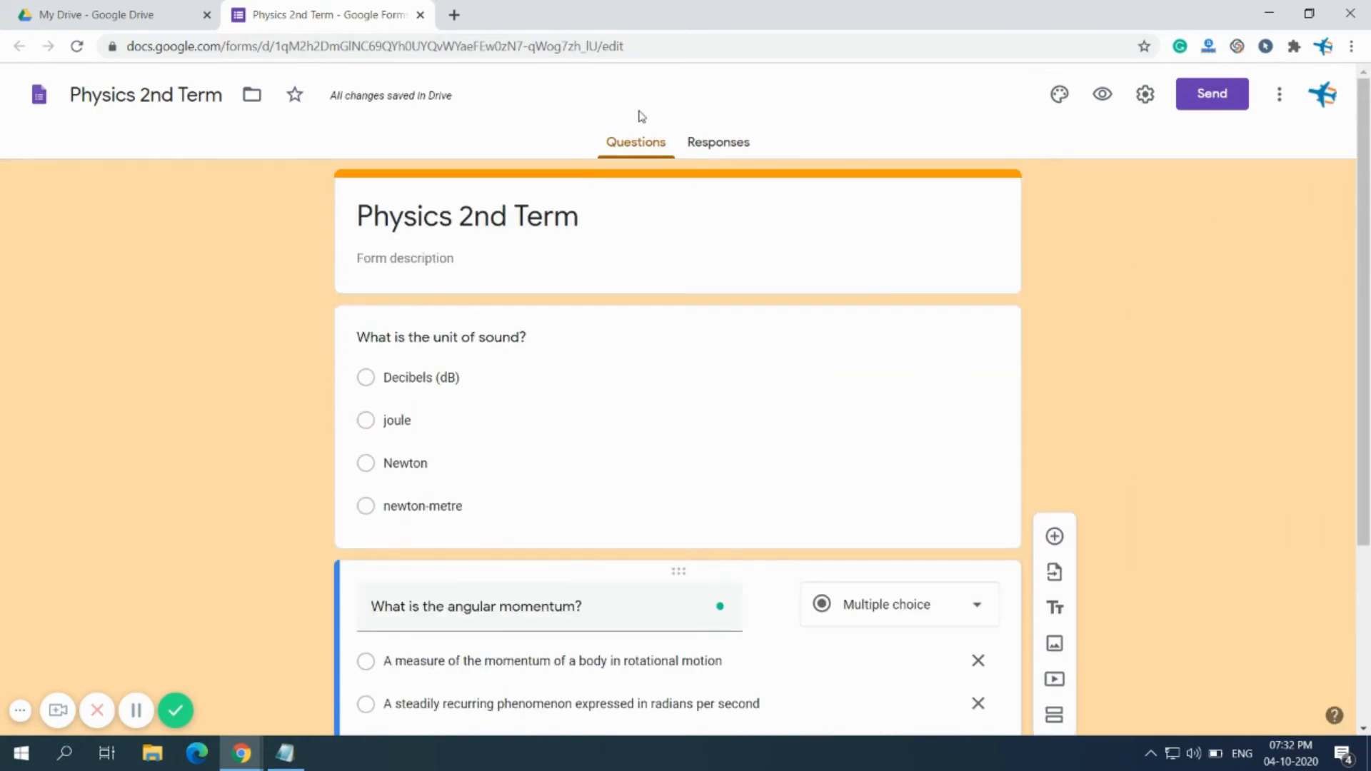
click(715, 144)
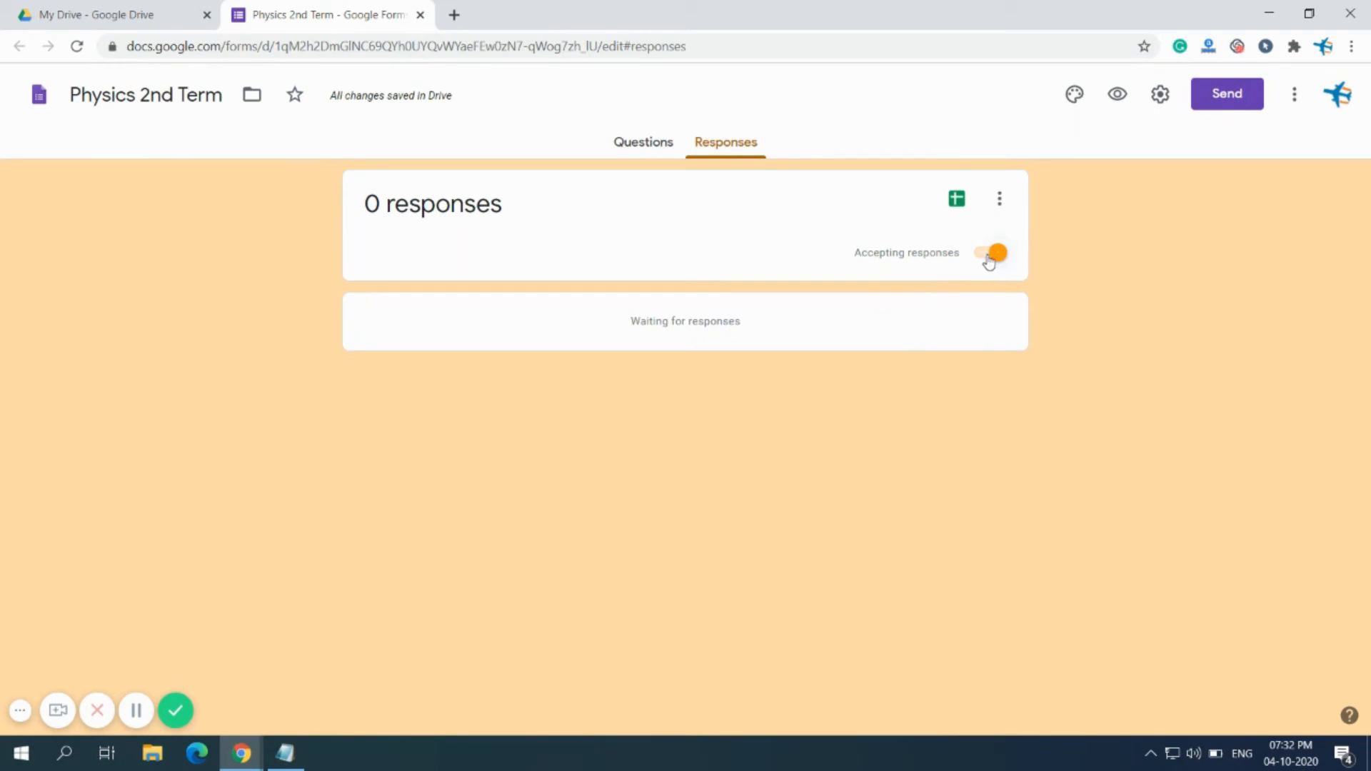
click(637, 146)
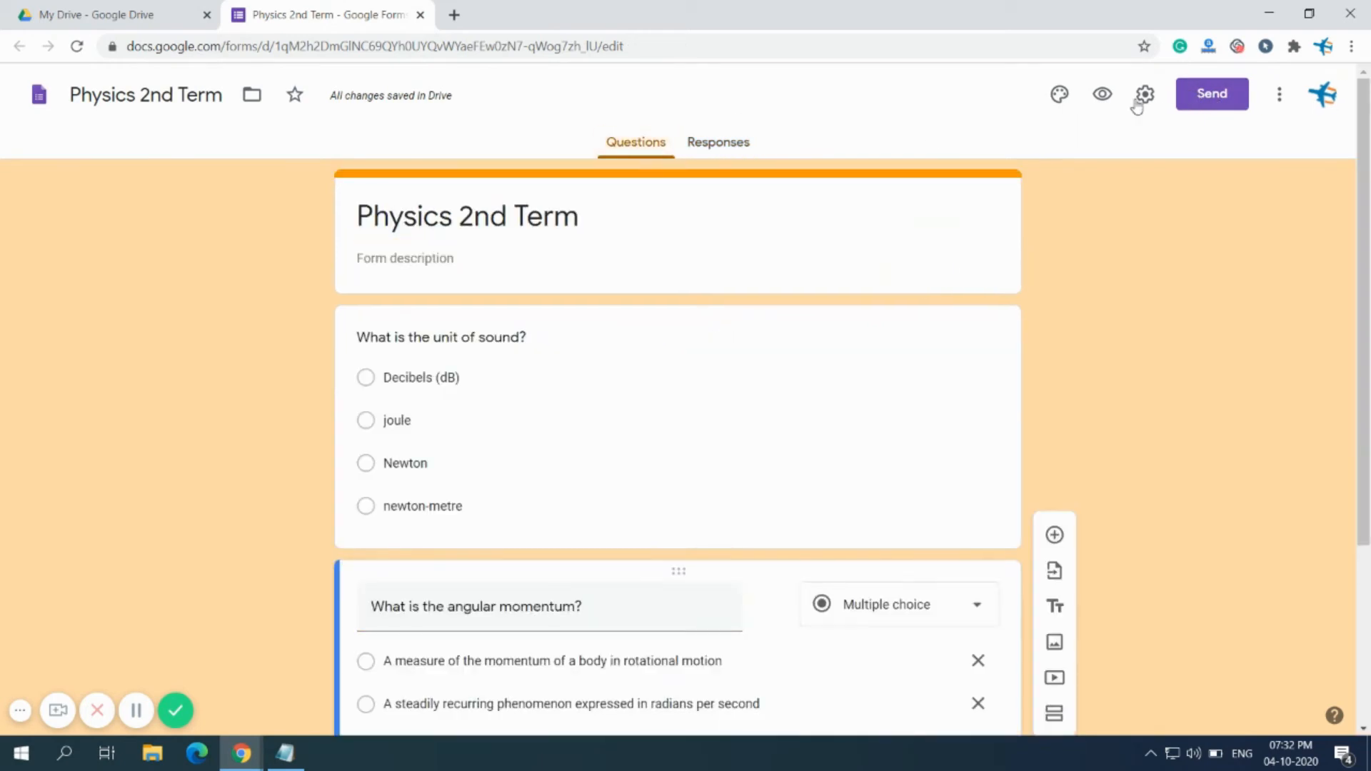
In the general form settings, enable Collect email addresses, Limit to 1 response and Edit after submit, and save
click(1144, 95)
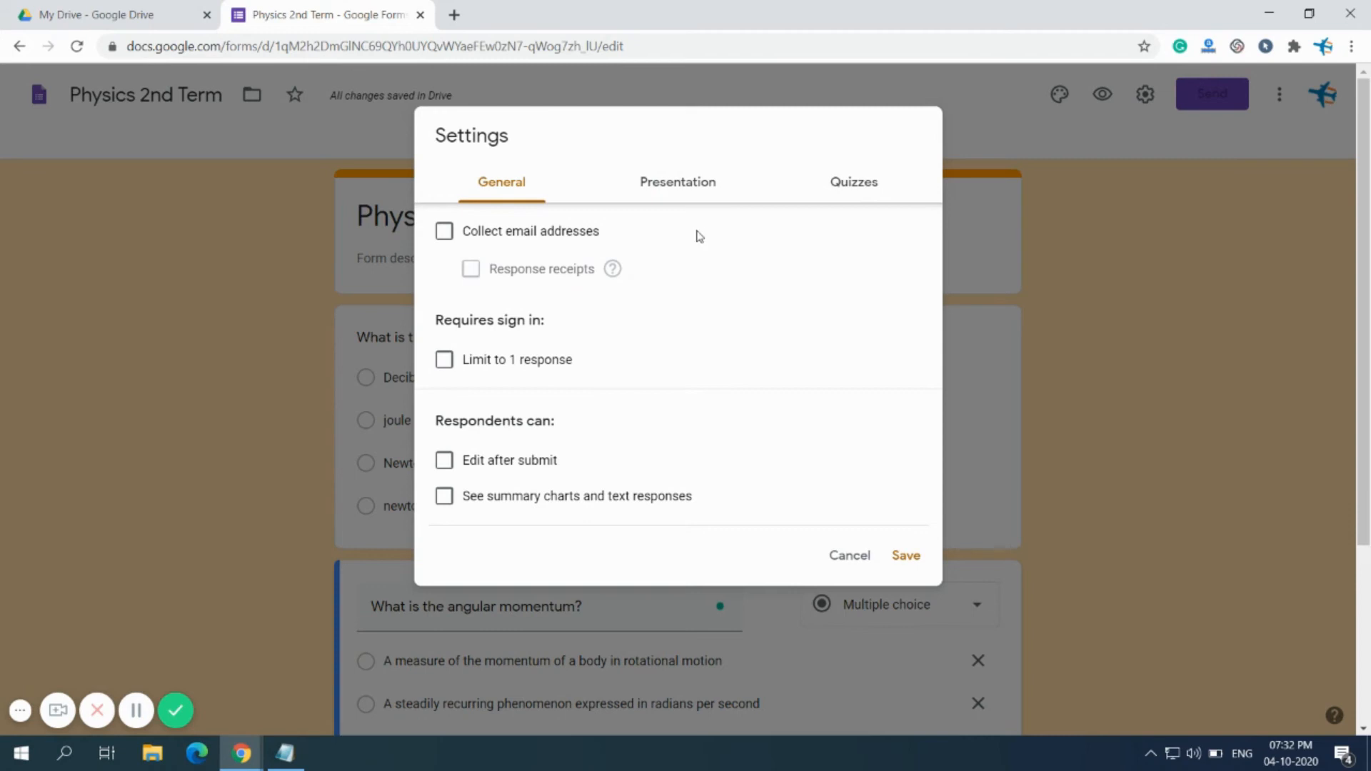
click(444, 231)
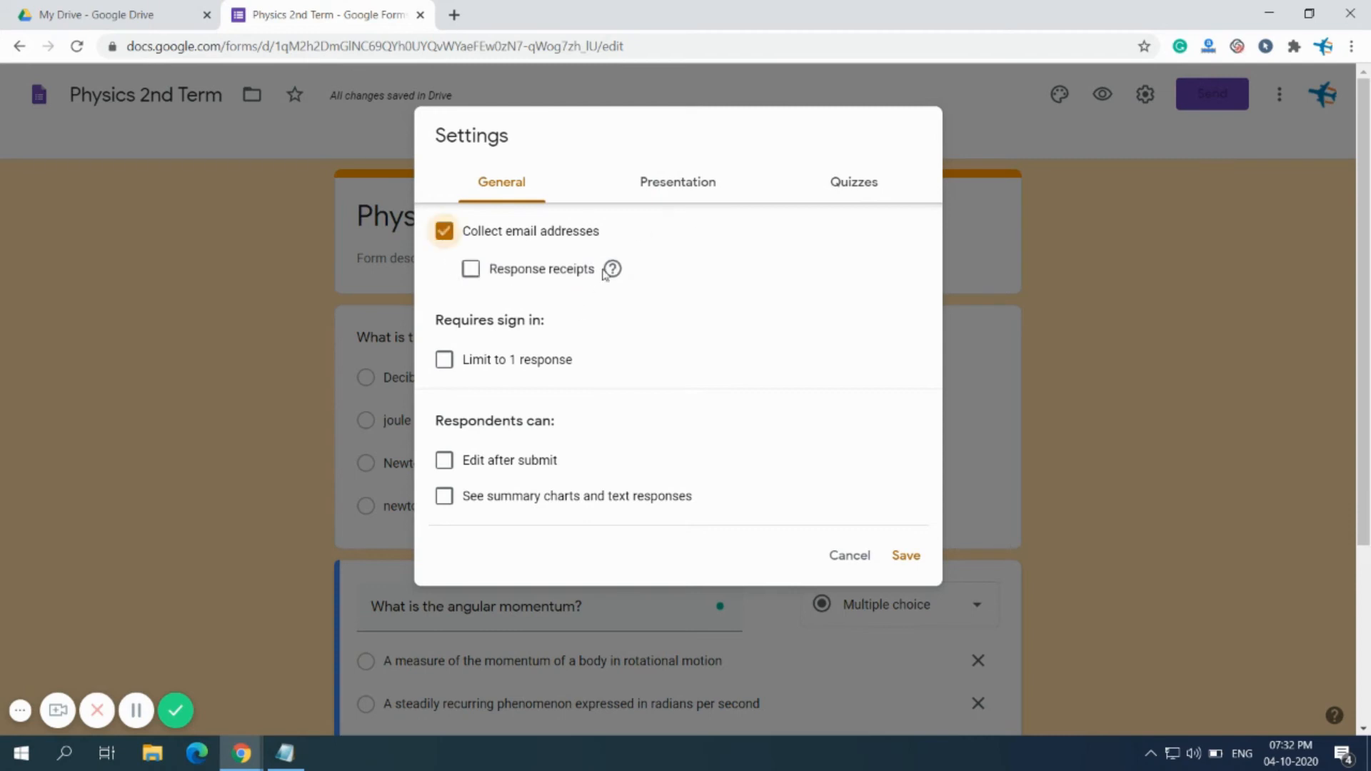
mouse_move(612, 270)
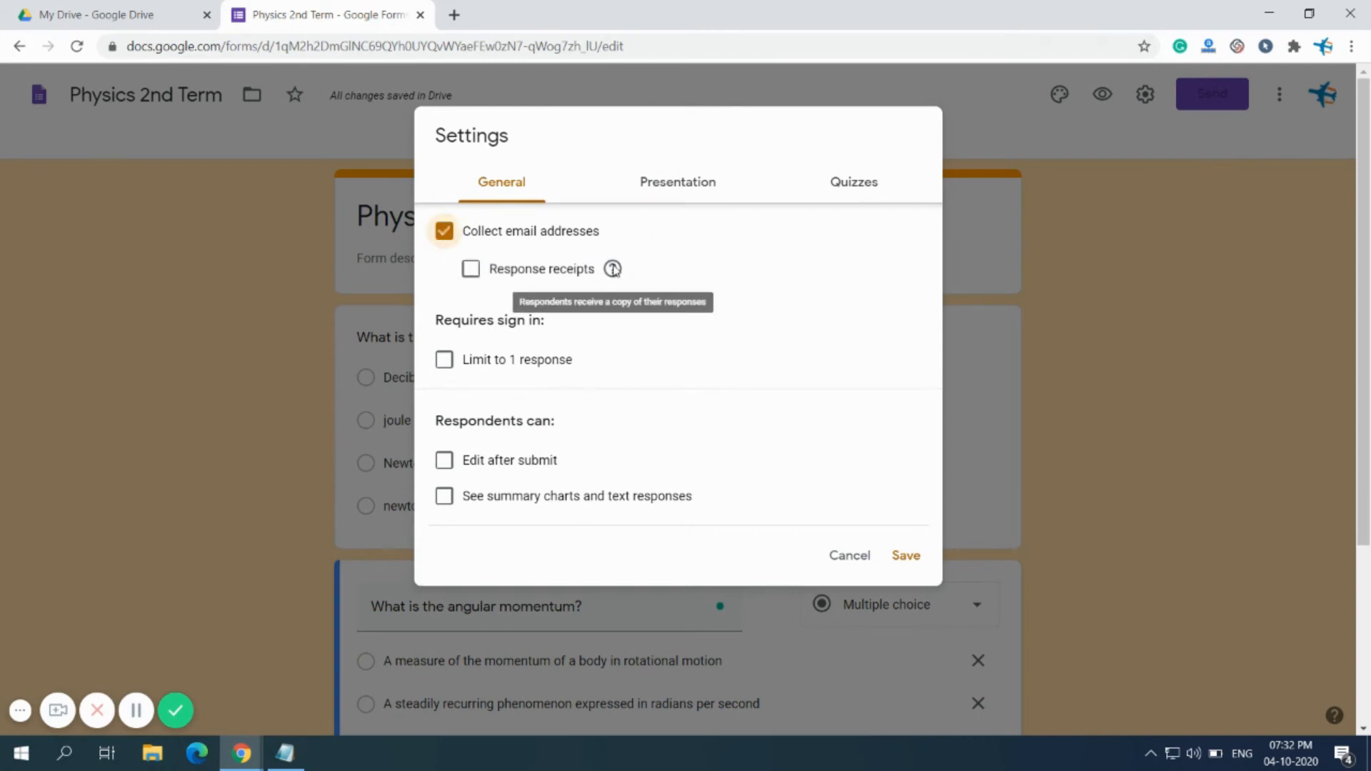
click(444, 360)
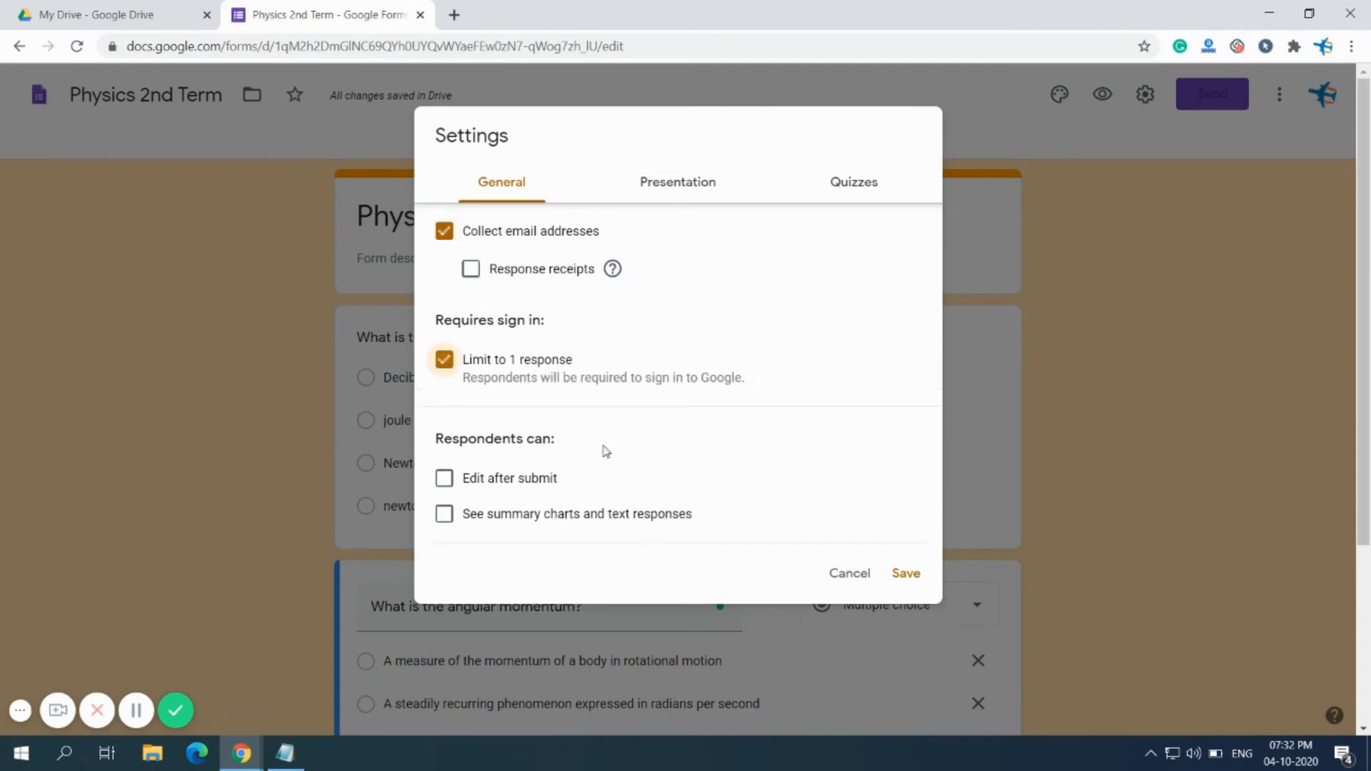
scroll(491, 466, down, 1)
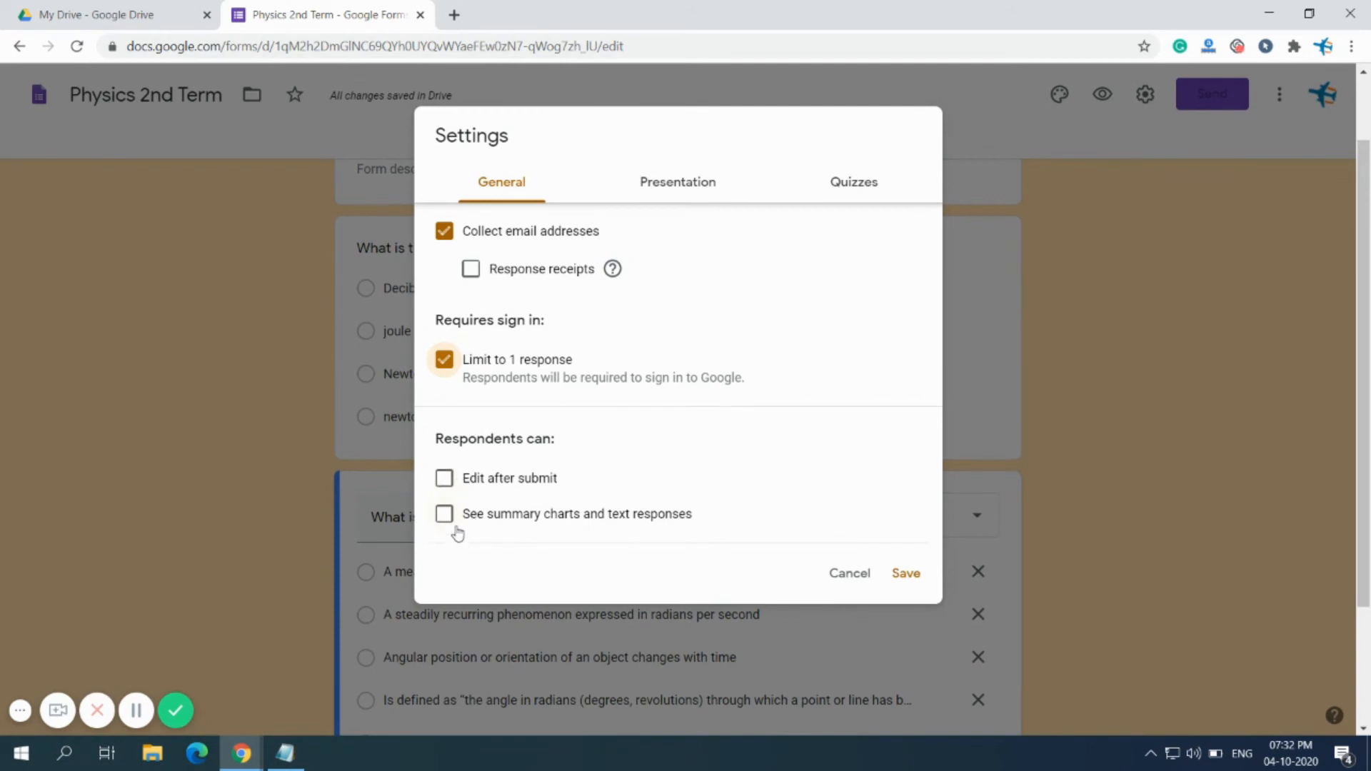
click(443, 478)
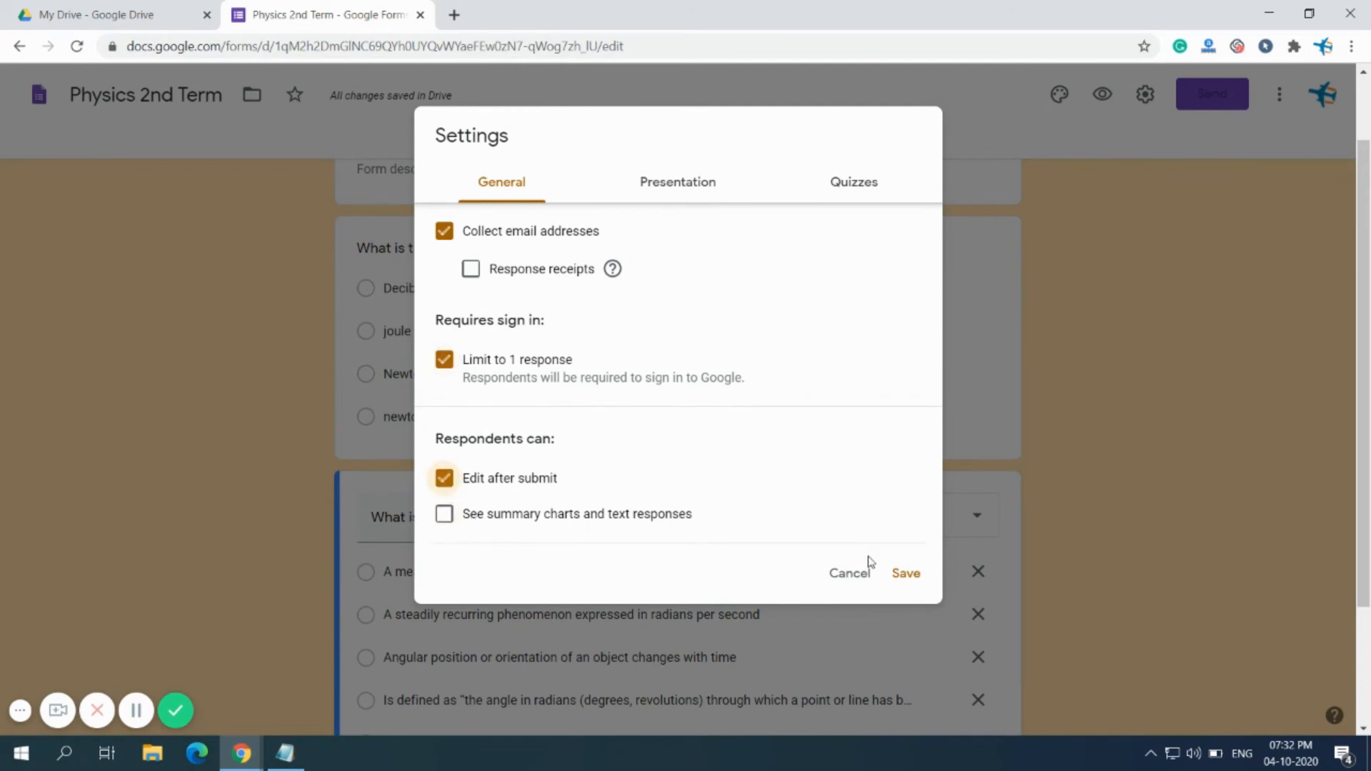
click(907, 573)
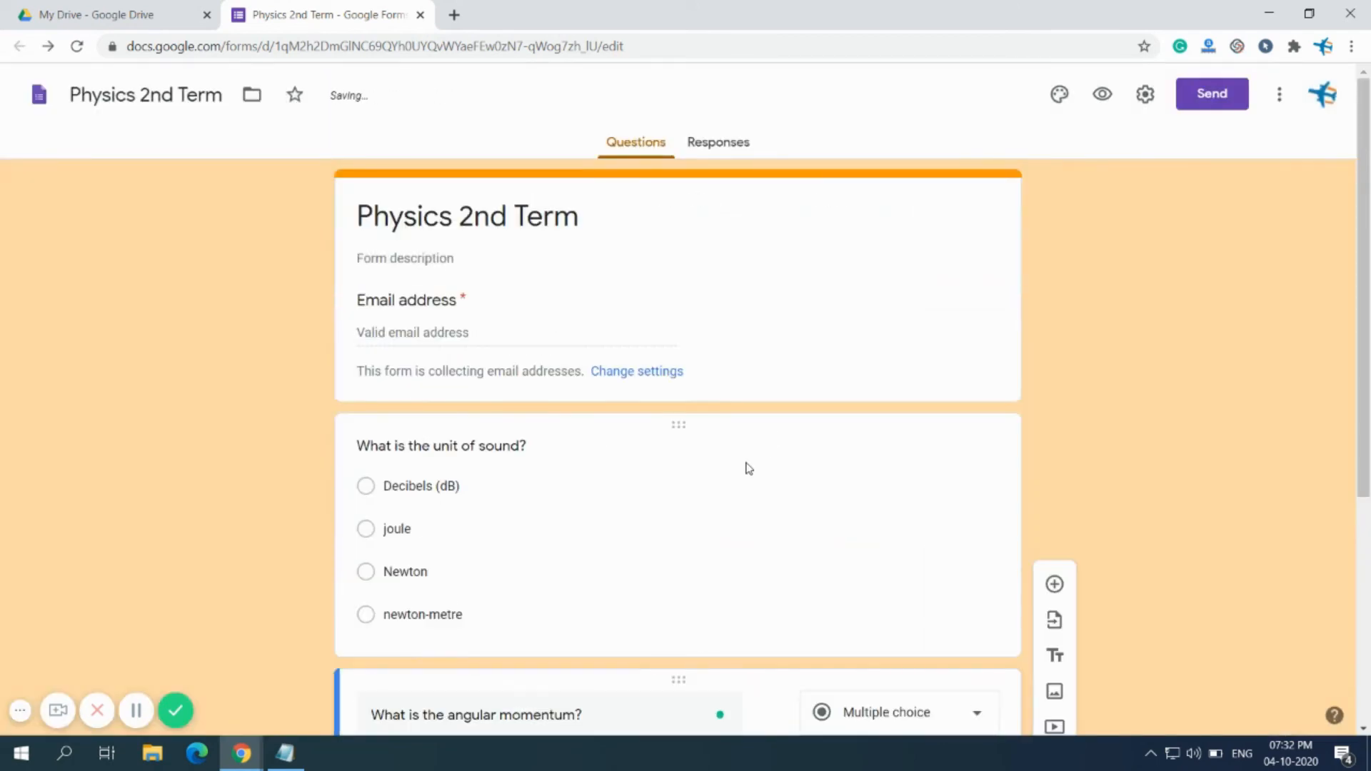
scroll(749, 468, down, 5)
scroll(748, 468, up, 5)
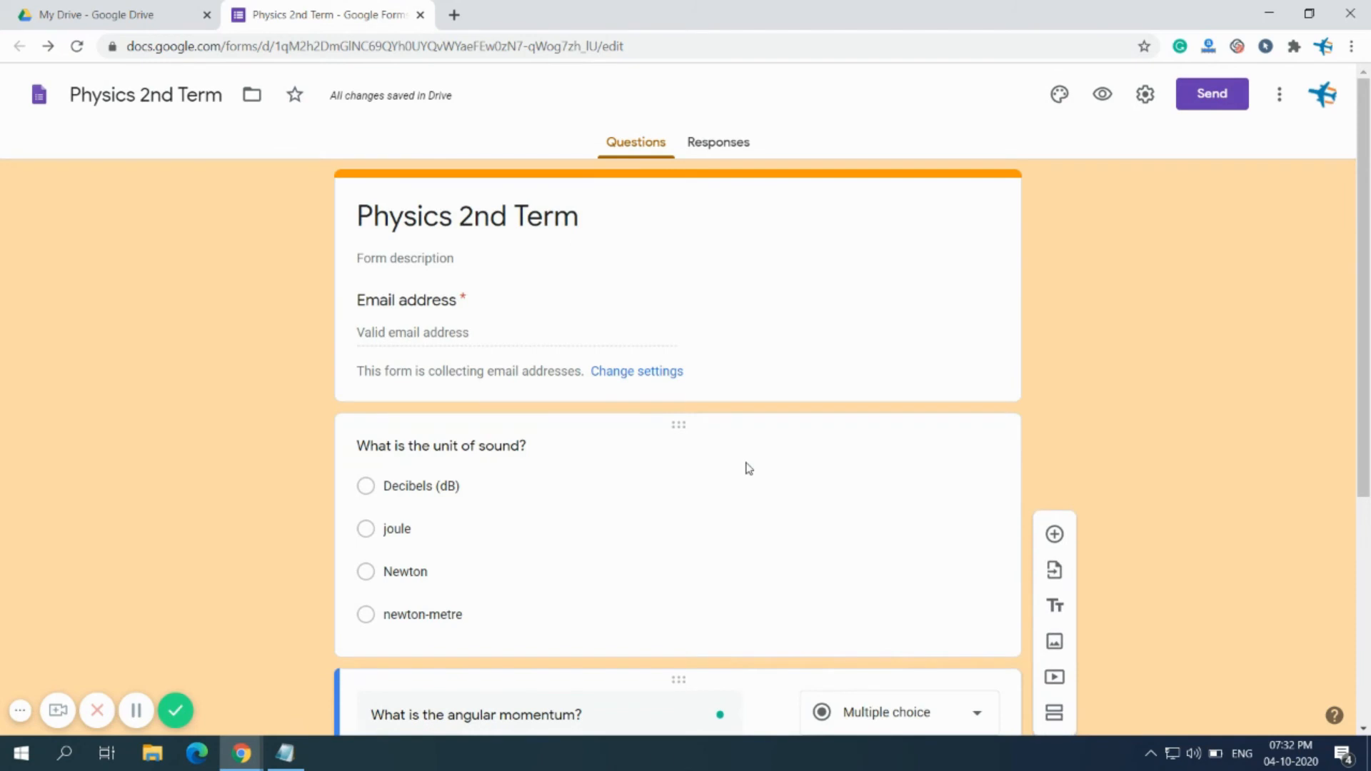
click(456, 334)
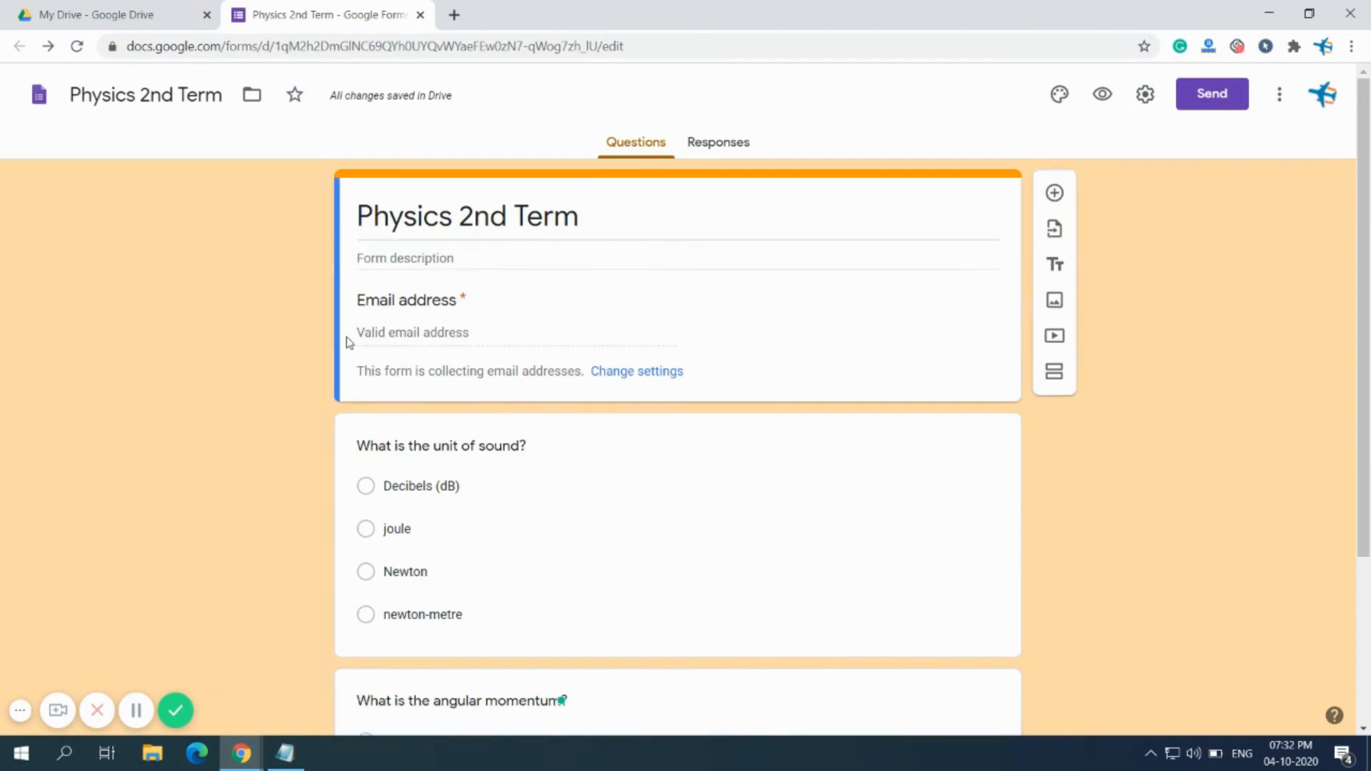
scroll(1197, 565, down, 3)
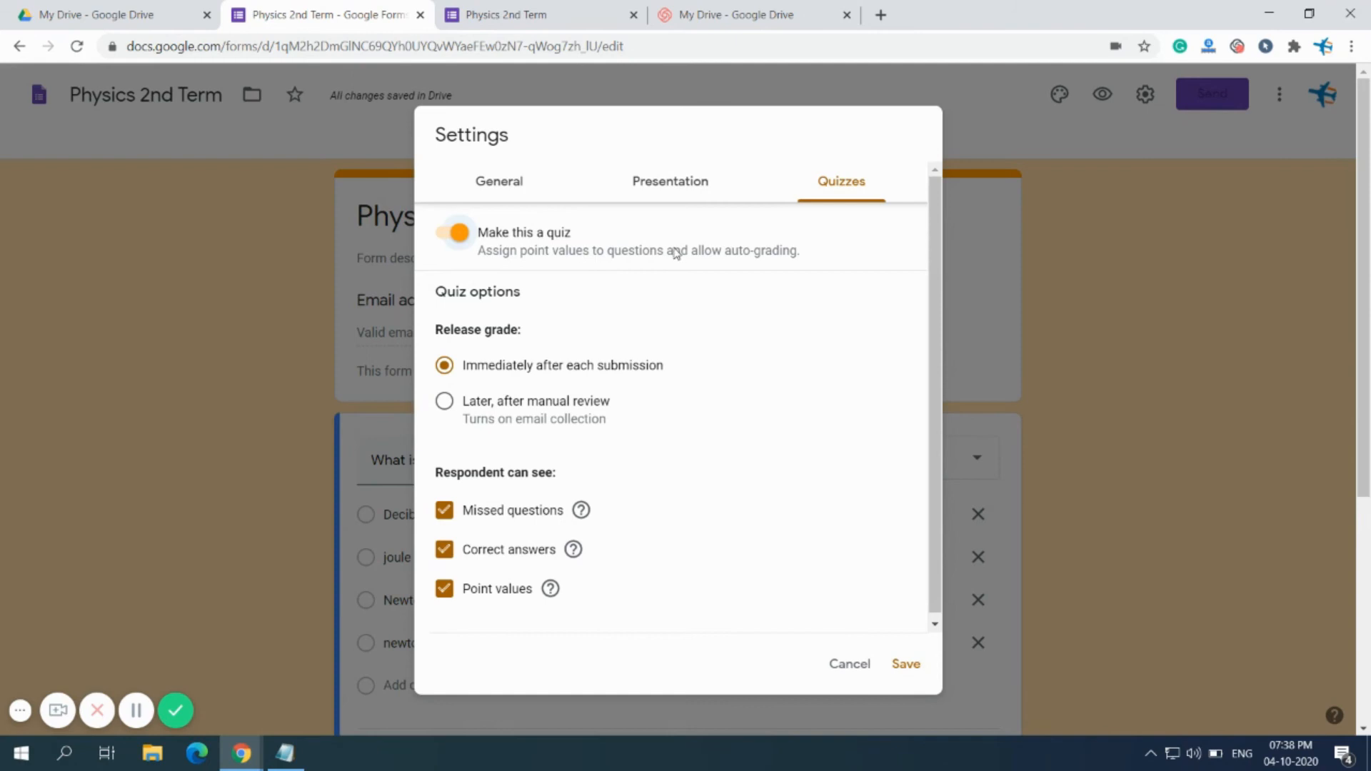
In the presentation settings, enable Show progress bar and Shuffle question order, check the quiz options and save the settings
click(671, 187)
click(444, 231)
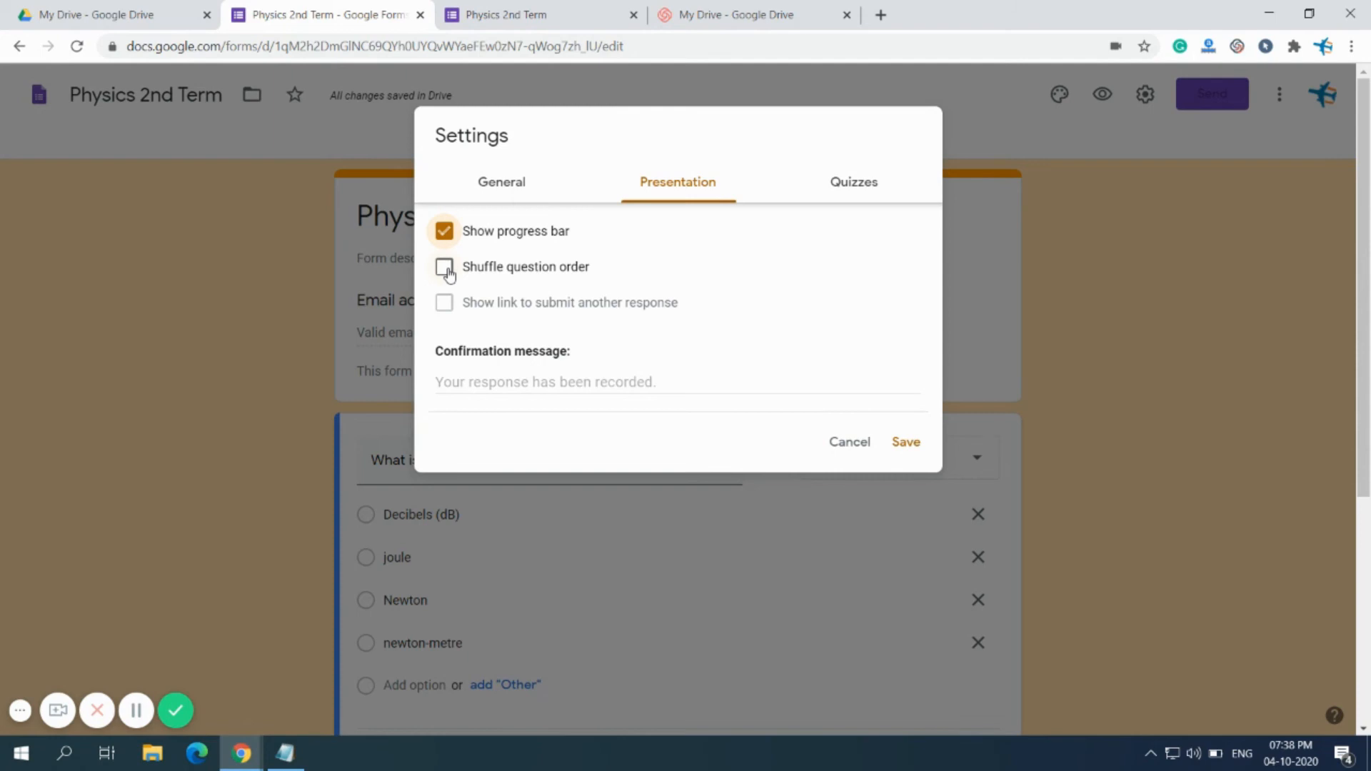
click(445, 268)
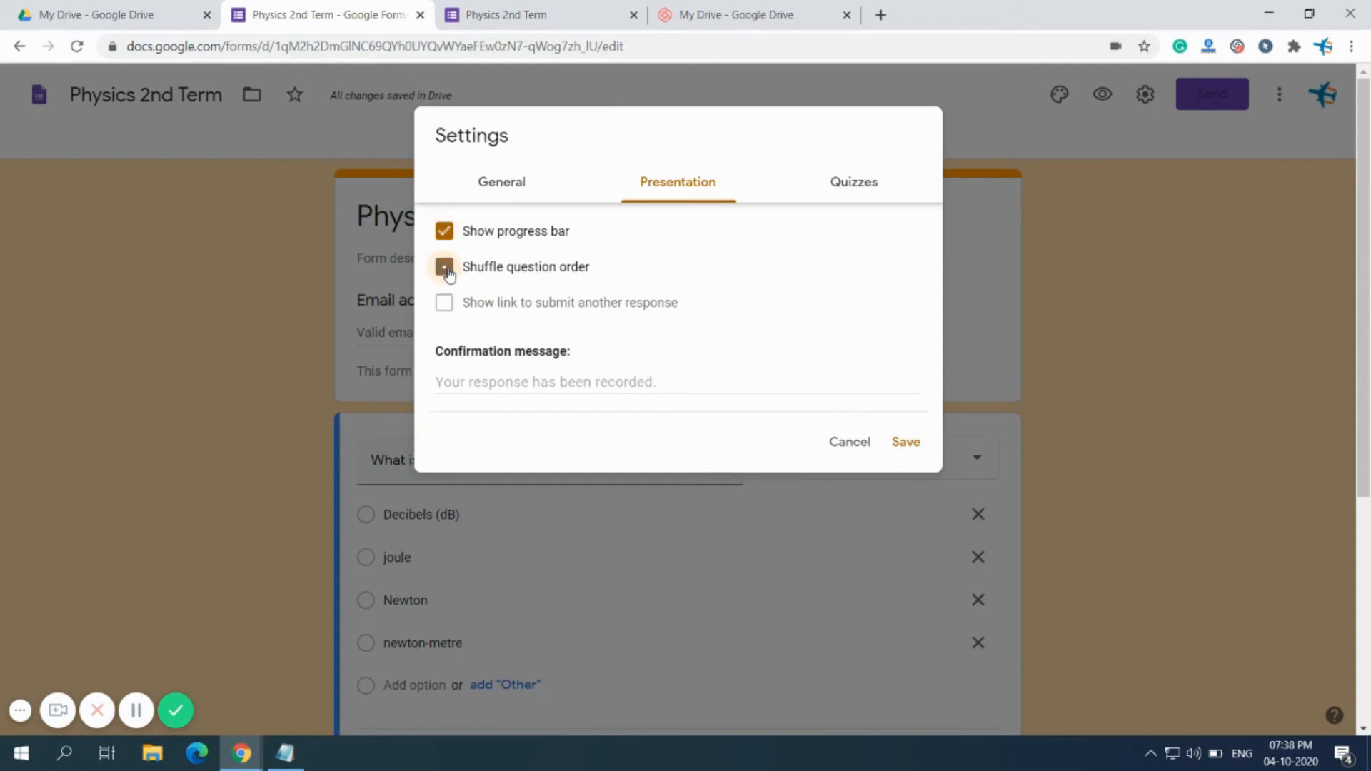
click(854, 187)
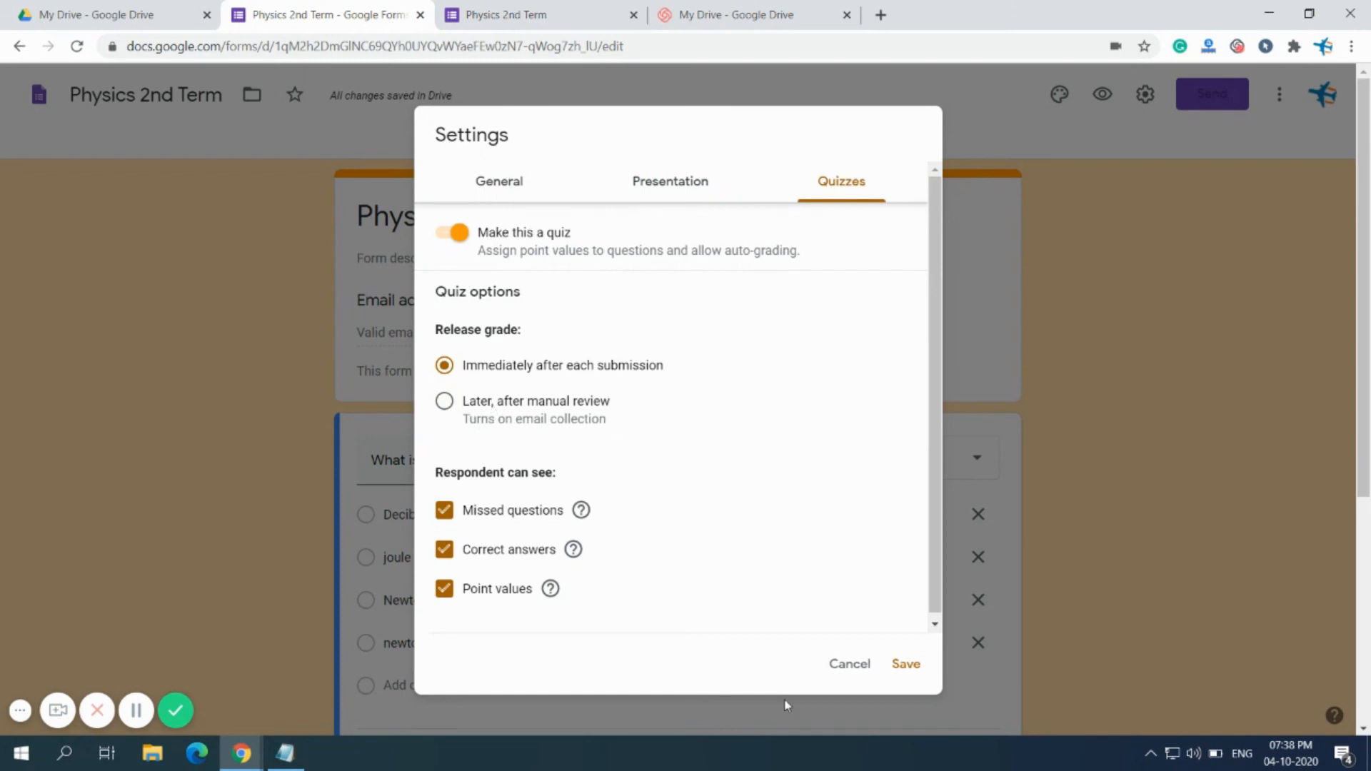
click(904, 662)
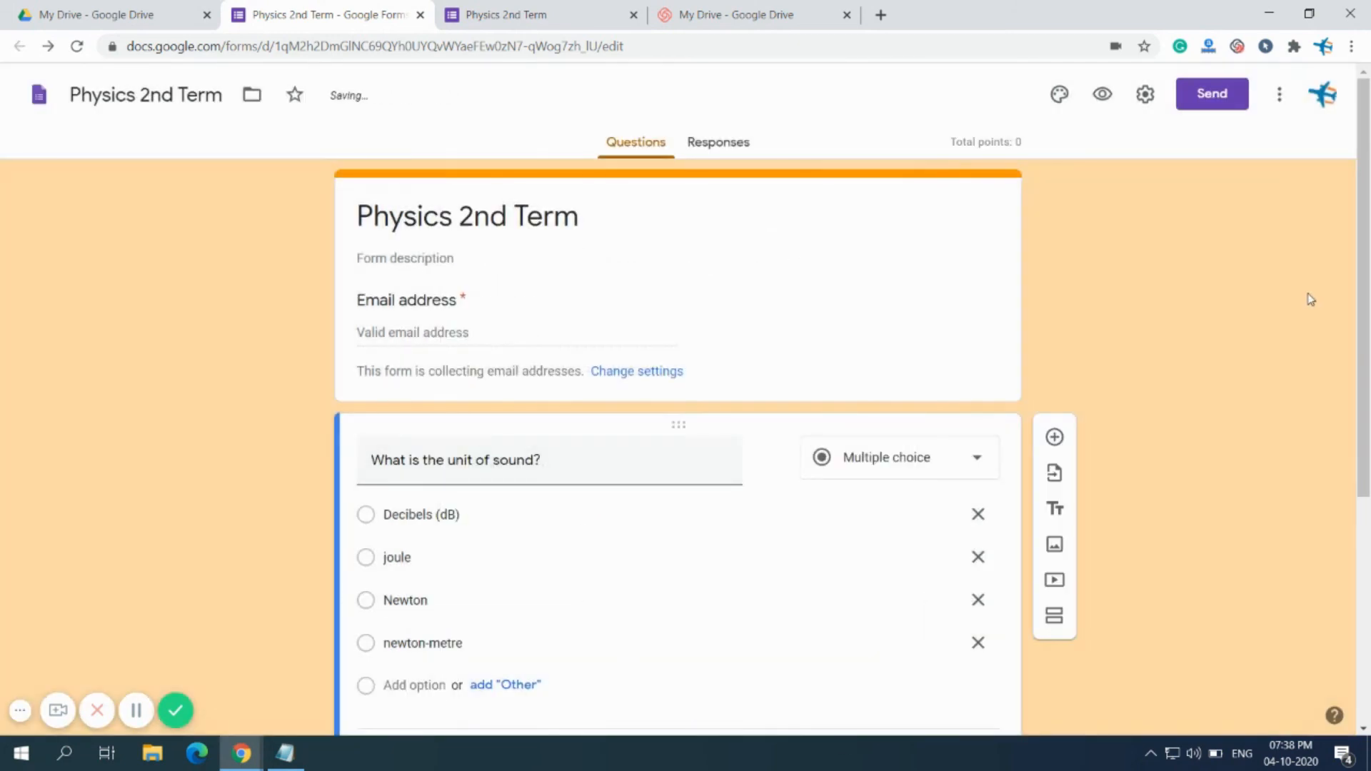
Preview the form as a respondent, close the duplicate preview and look over its questions
scroll(1130, 400, down, 4)
scroll(1130, 401, up, 2)
scroll(1130, 405, up, 3)
click(1103, 95)
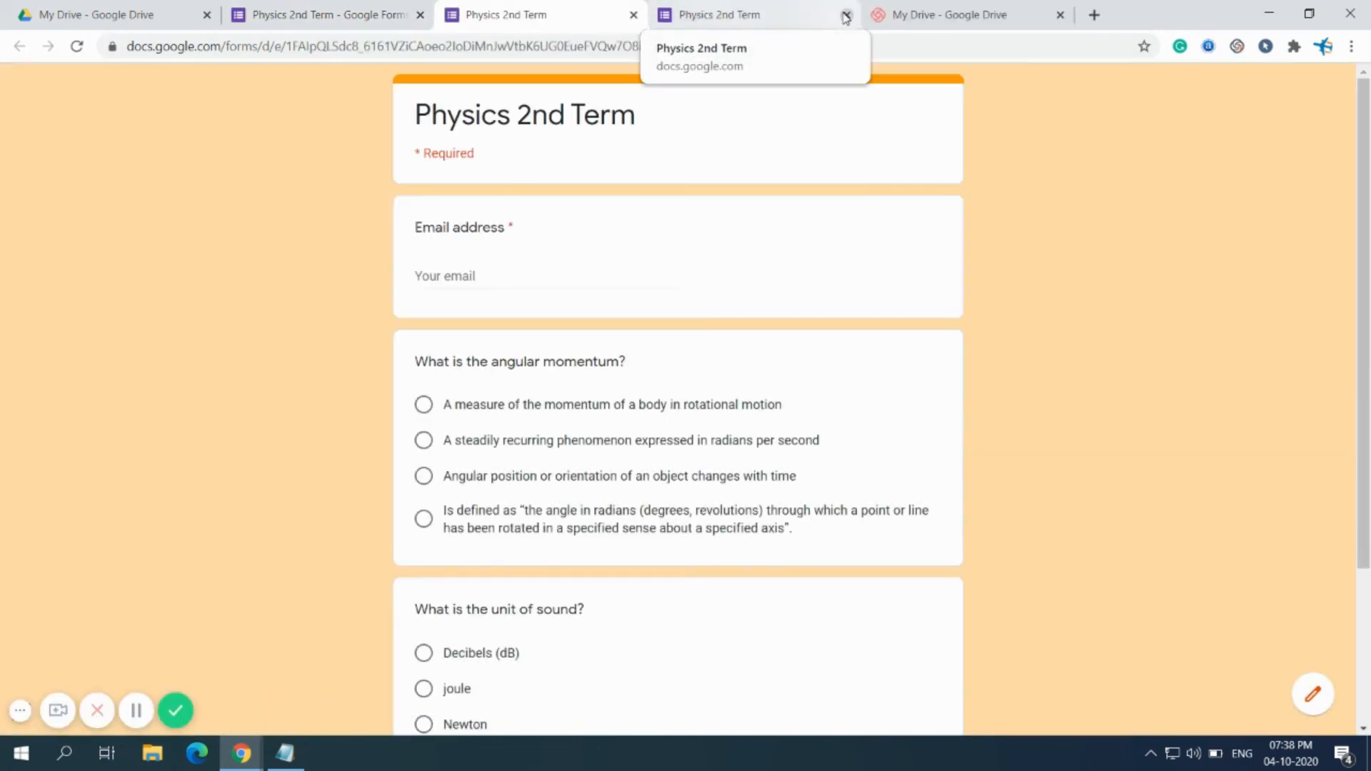
click(846, 17)
scroll(615, 539, down, 3)
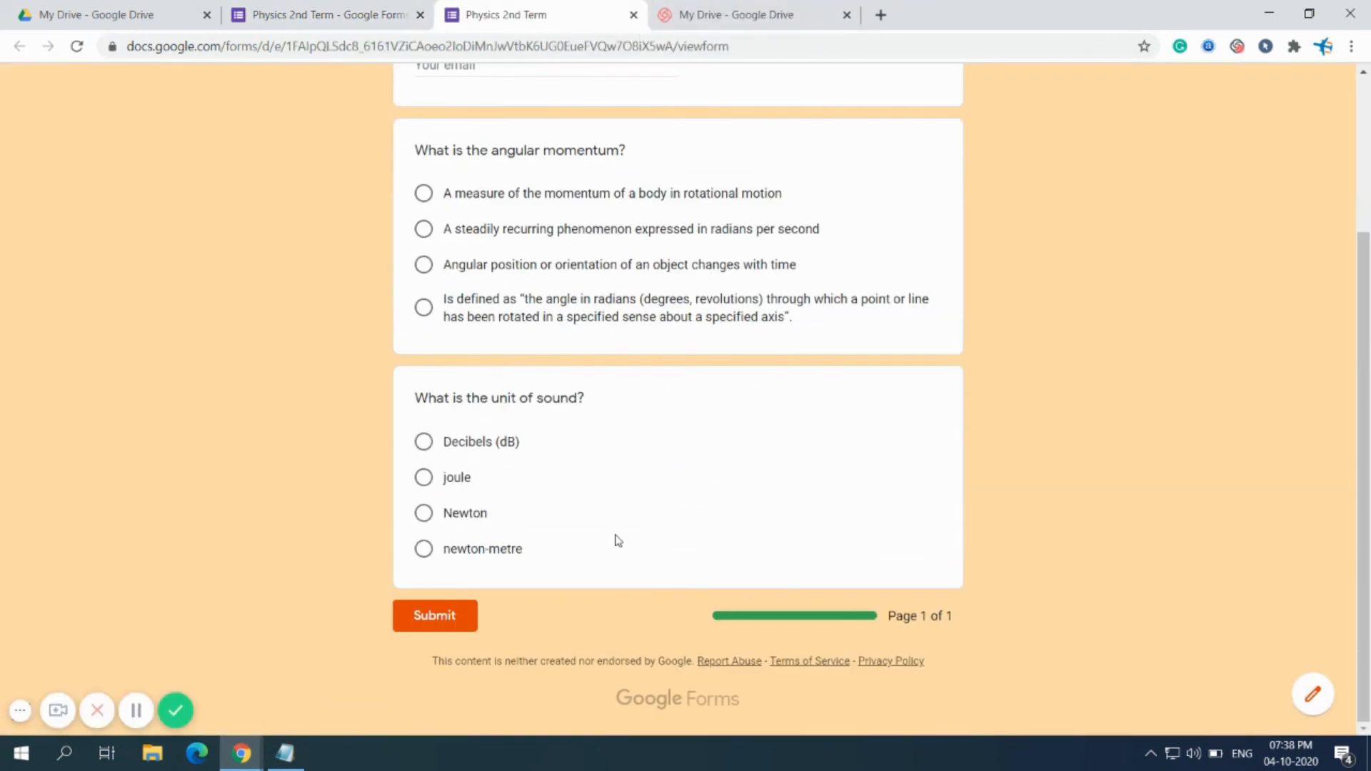
scroll(651, 646, up, 3)
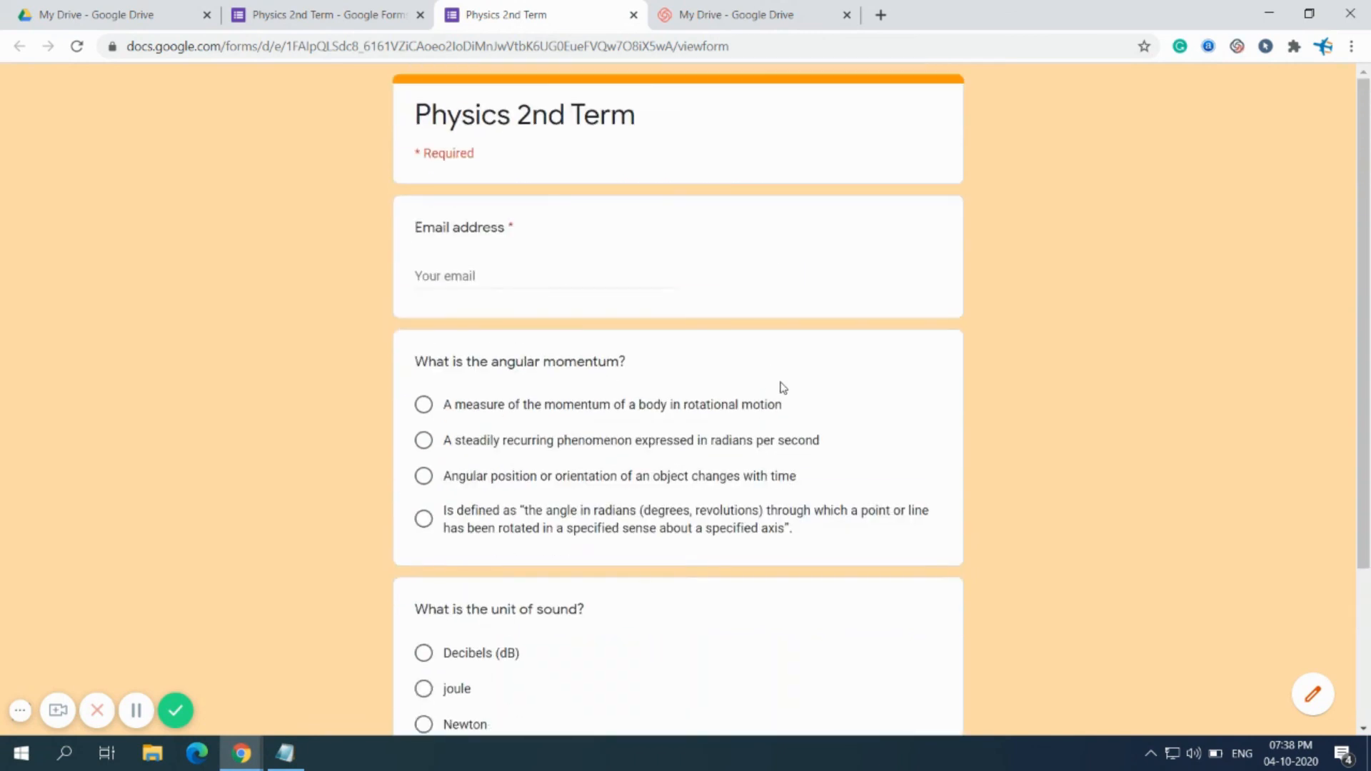
Answer "A measure of the momentum of a body in rotational motion" for angular momentum and "Decibels (dB)" for sound, and try to submit
click(423, 404)
scroll(582, 610, down, 3)
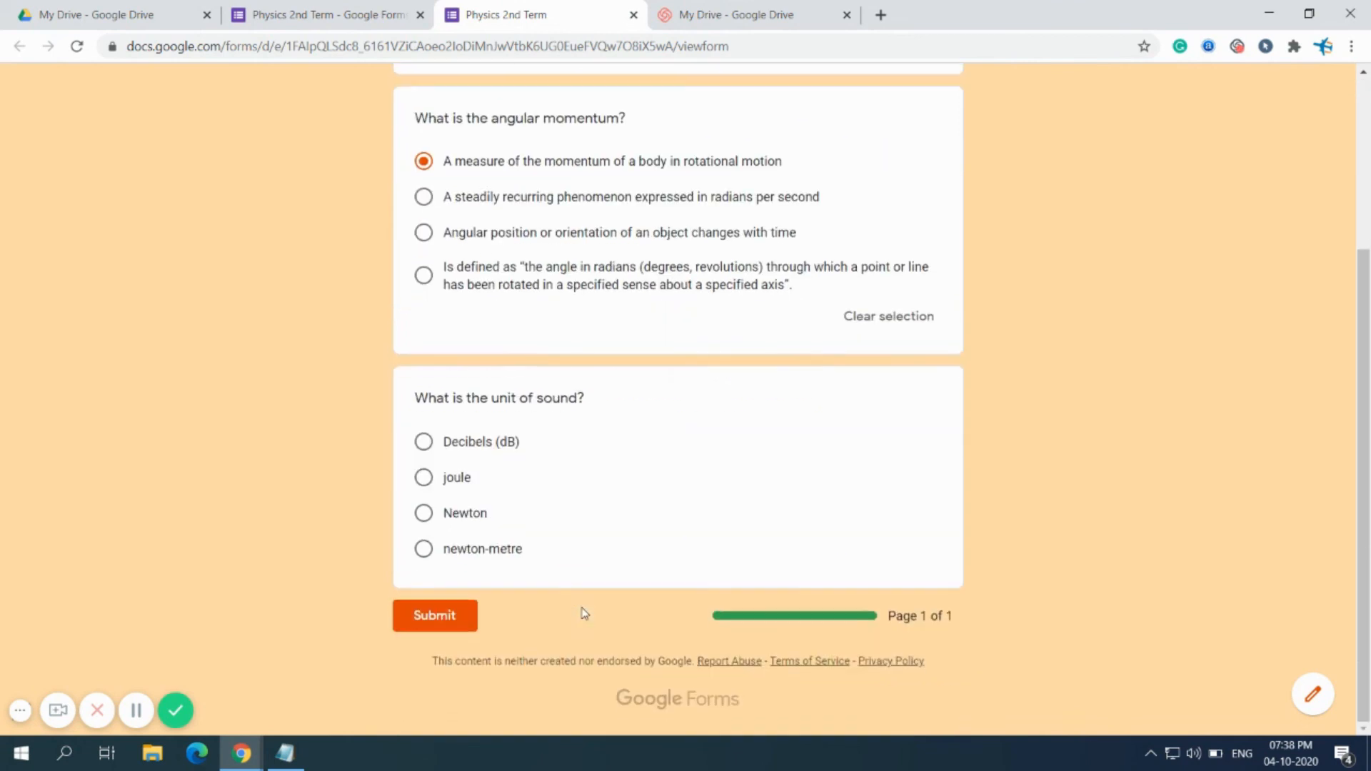
click(424, 442)
scroll(550, 646, down, 2)
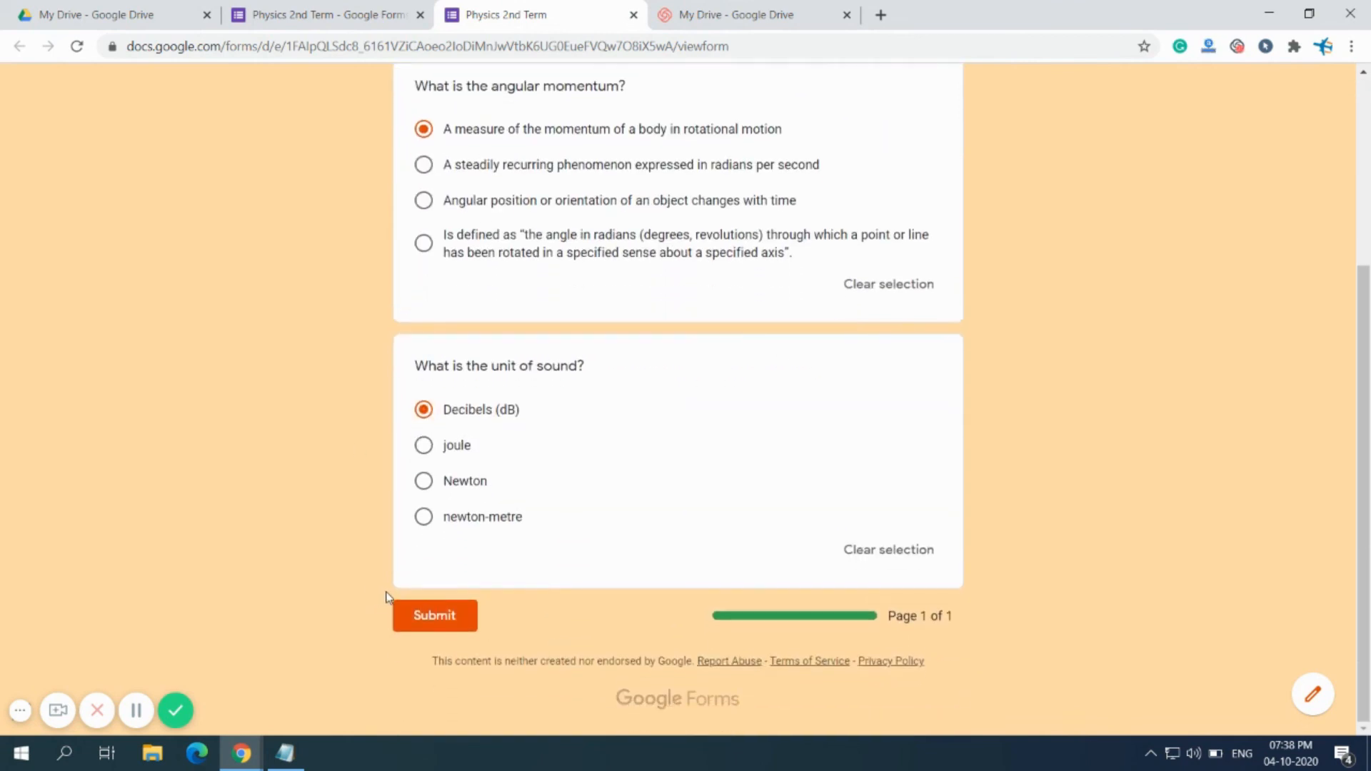
click(453, 614)
Fill in the respondent's email address from the saved suggestions, submit the form and open the score
click(482, 273)
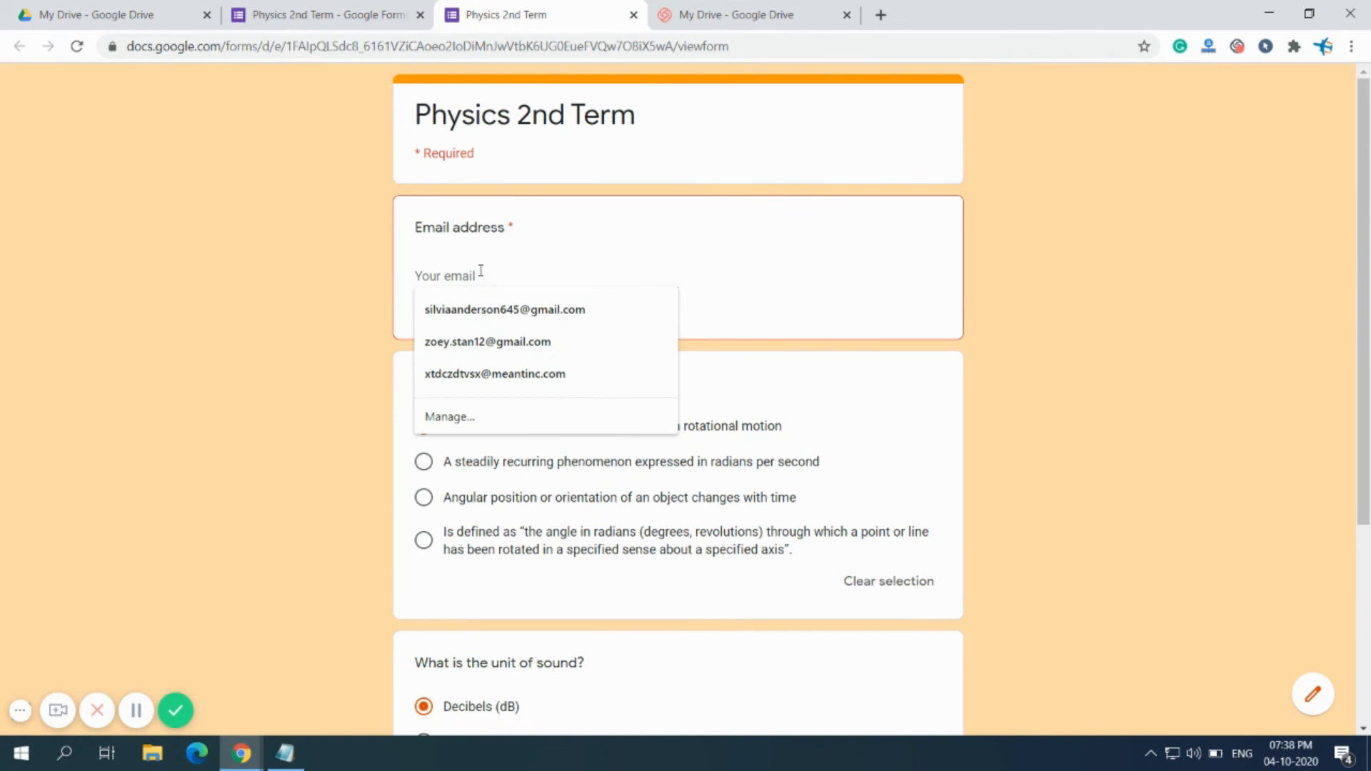
click(492, 309)
scroll(499, 428, down, 5)
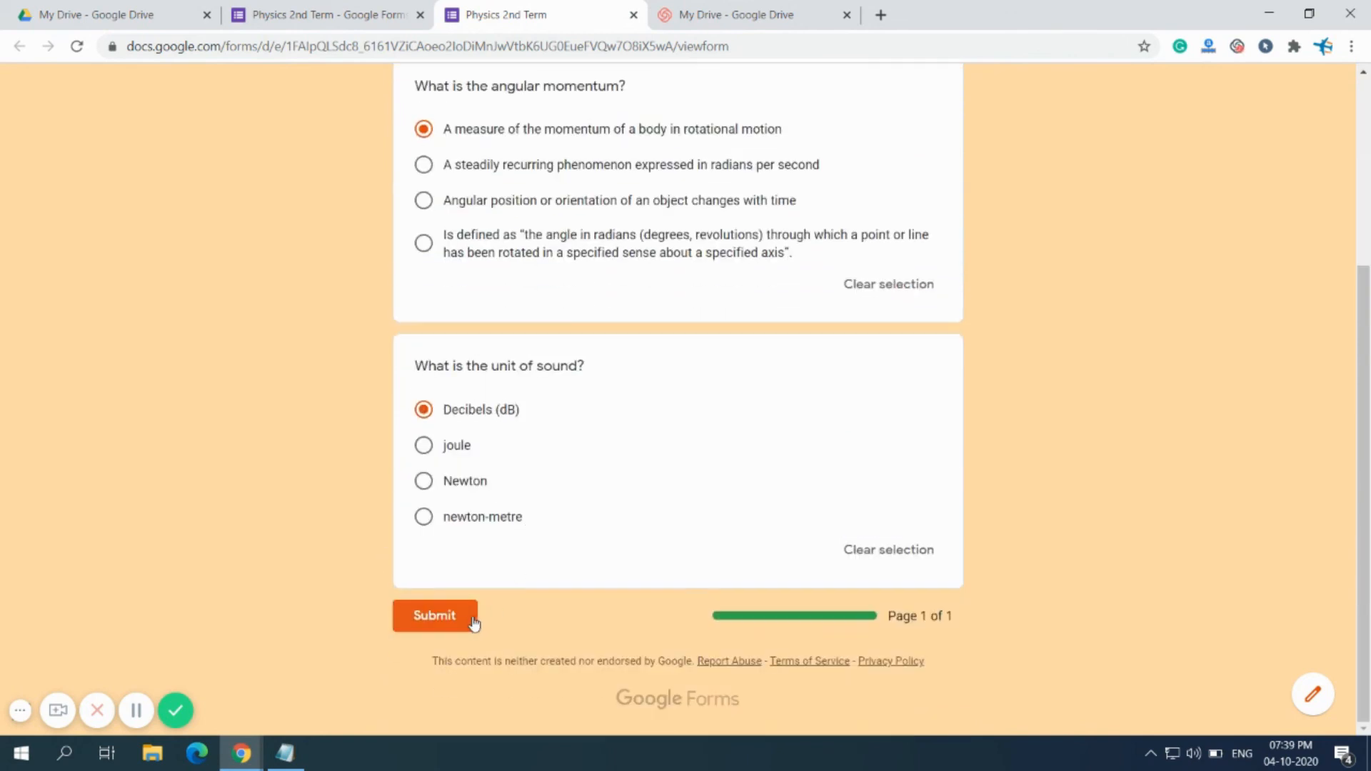
click(457, 618)
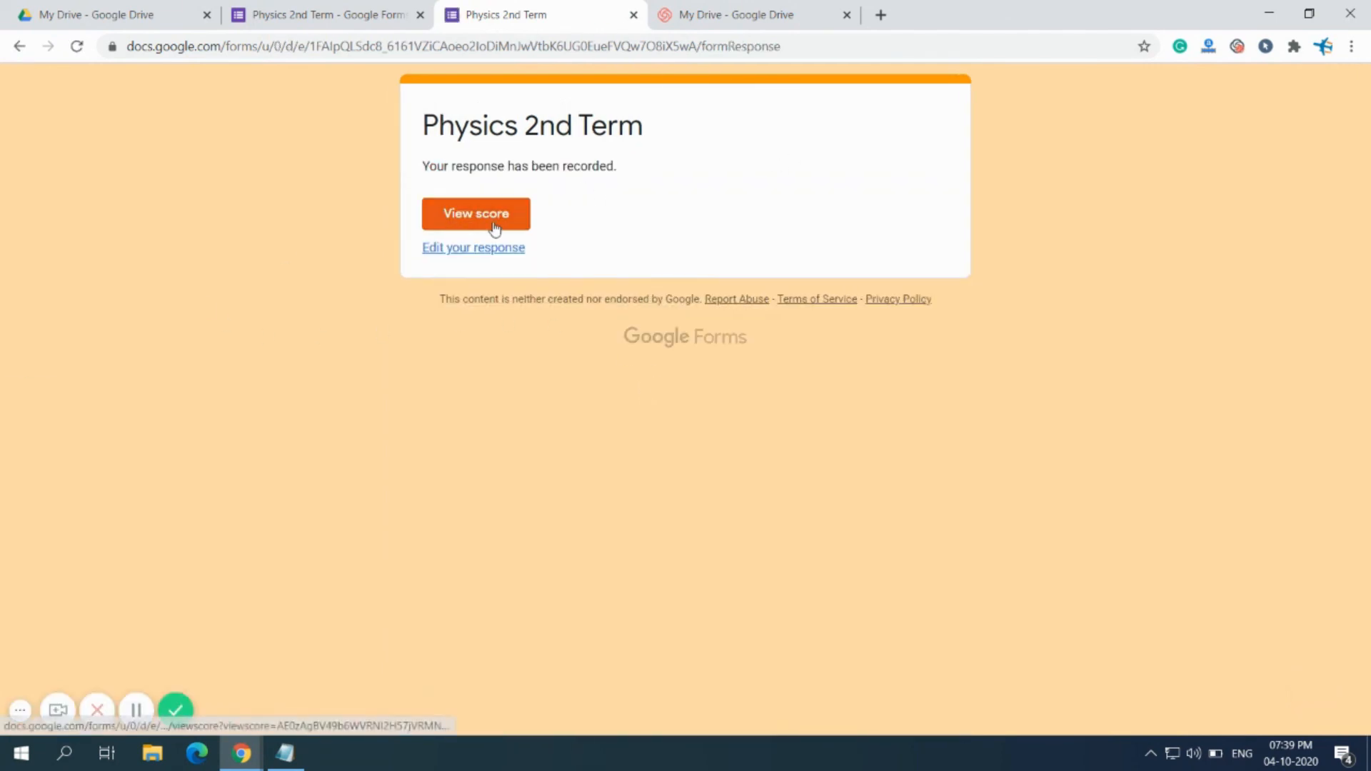
click(493, 227)
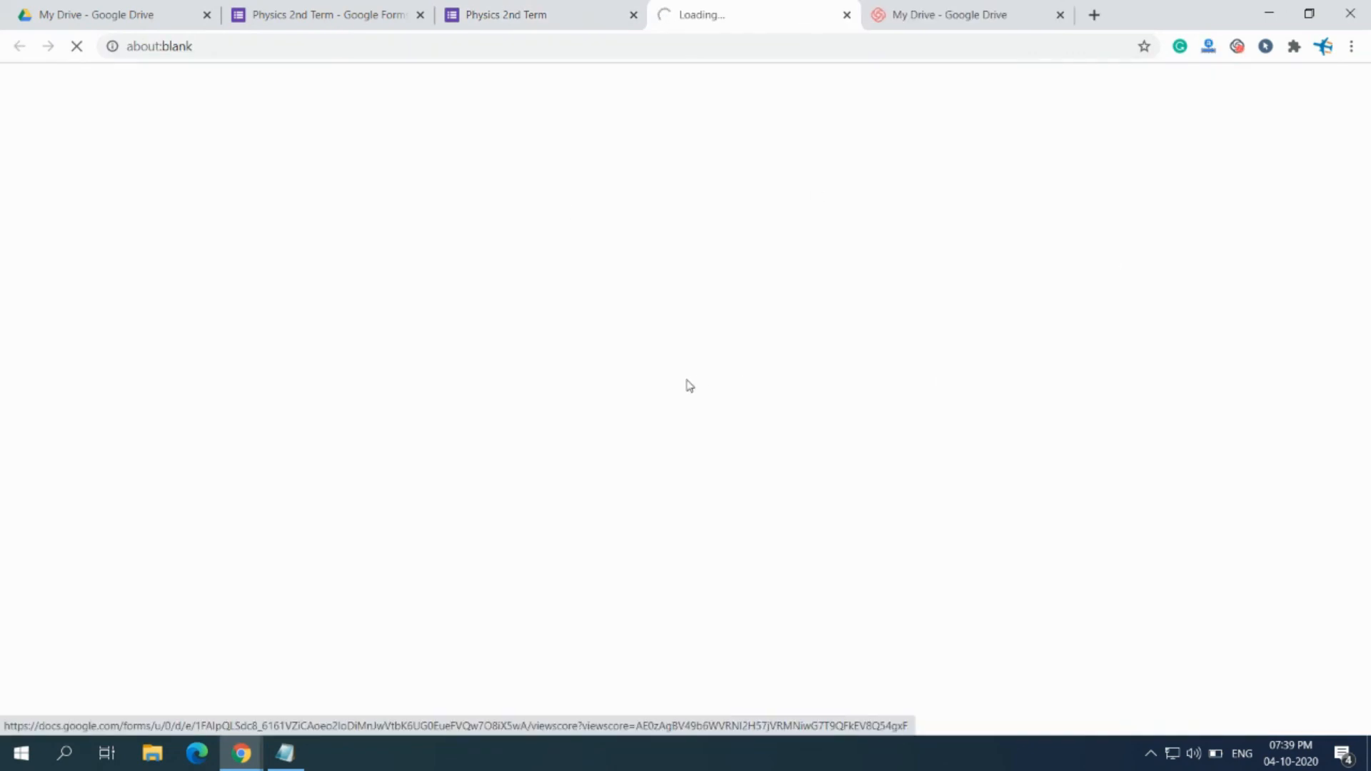